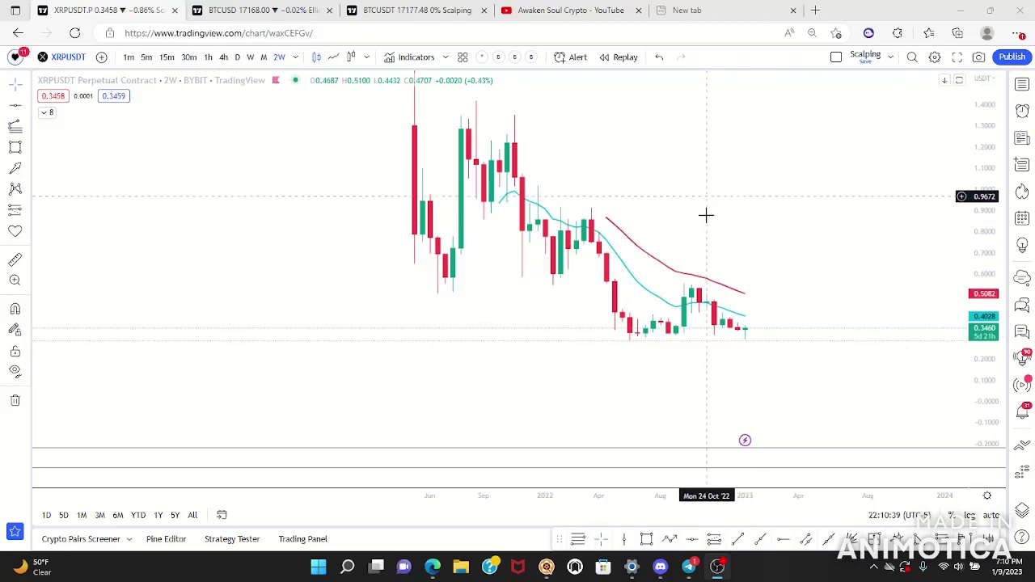
Step: Draw horizontal lines across the two-week chart at the range low of 0.2840 and the range high of 0.5584
{"action": "left_click_drag", "start_coordinate": [828, 340], "coordinate": [764, 341]}
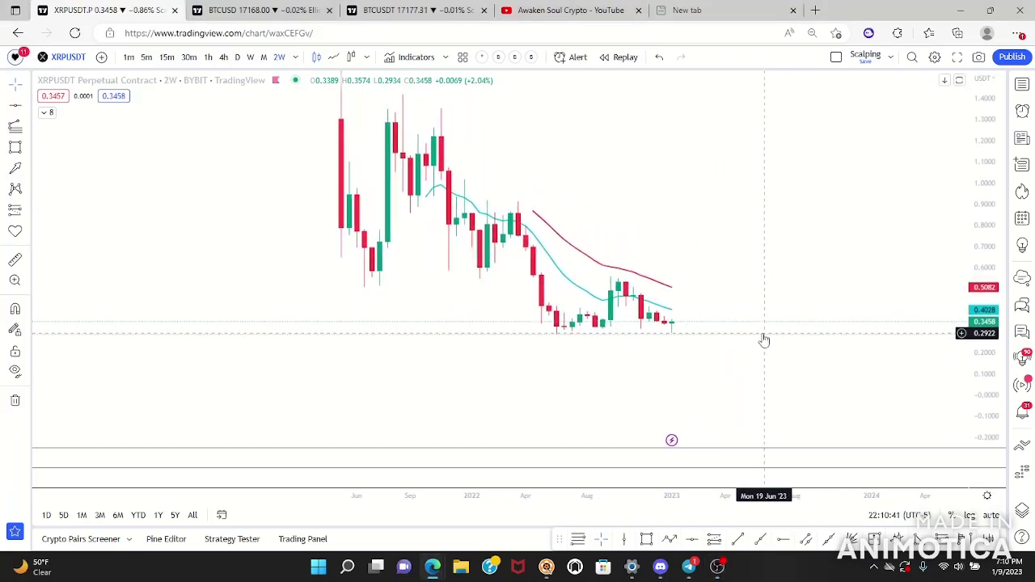
{"action": "left_click_drag", "start_coordinate": [769, 276], "coordinate": [725, 273]}
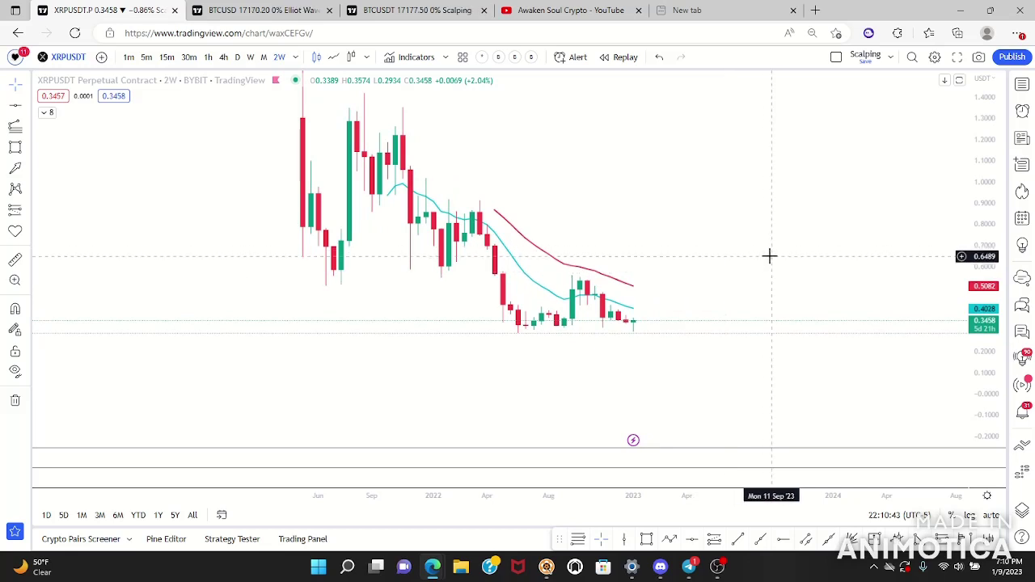
{"action": "left_click_drag", "start_coordinate": [774, 339], "coordinate": [728, 296]}
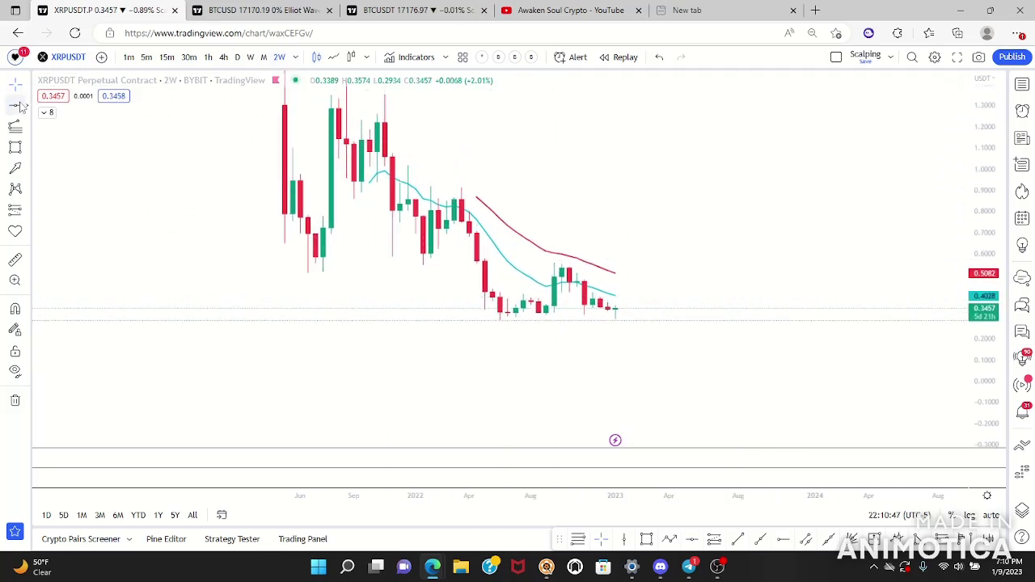
{"action": "left_click", "coordinate": [494, 321]}
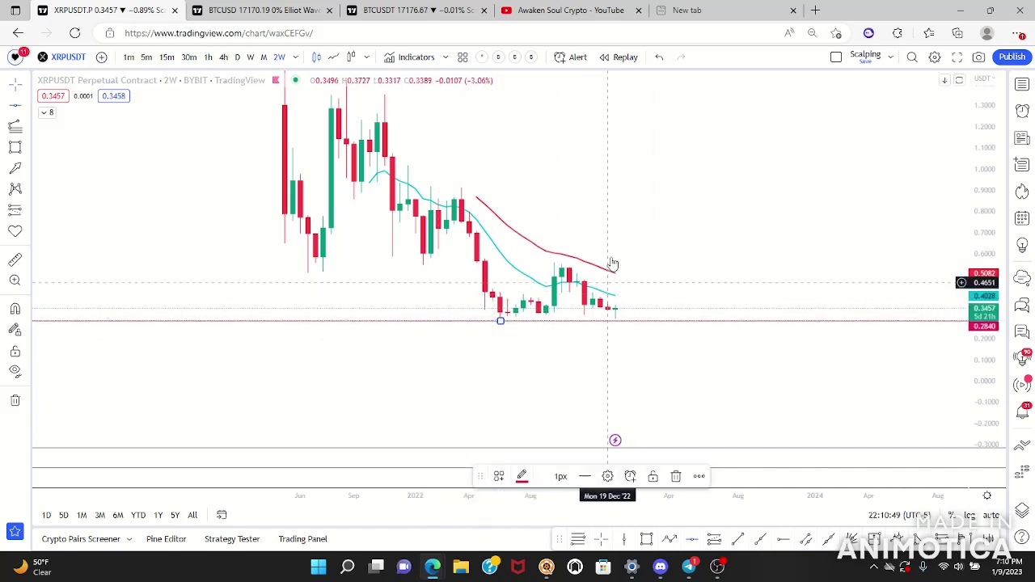
{"action": "left_click", "coordinate": [12, 107]}
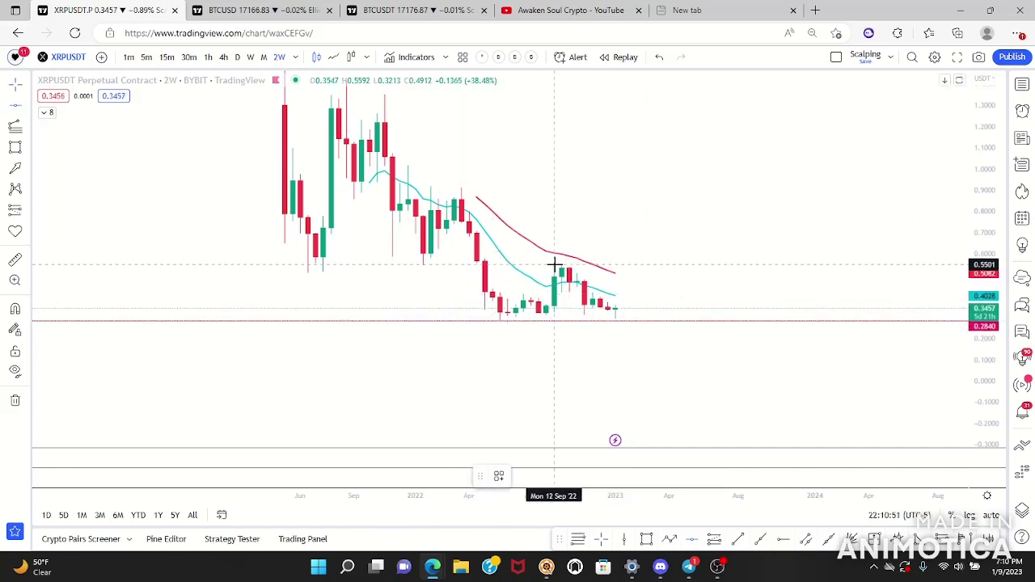
{"action": "left_click", "coordinate": [501, 262]}
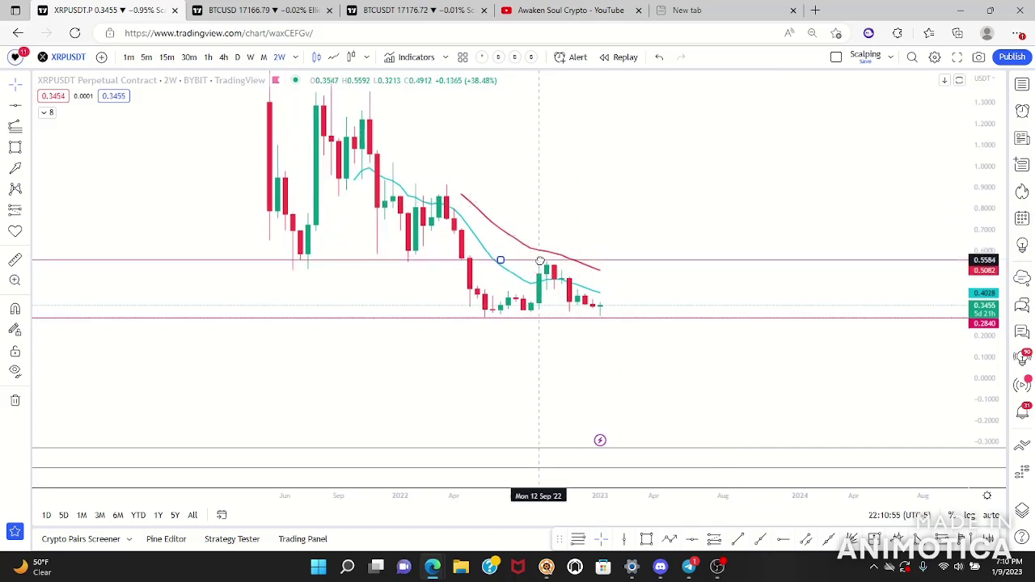
Step: Switch the XRPUSDT chart to the daily timeframe
{"action": "left_click_drag", "start_coordinate": [635, 226], "coordinate": [586, 215]}
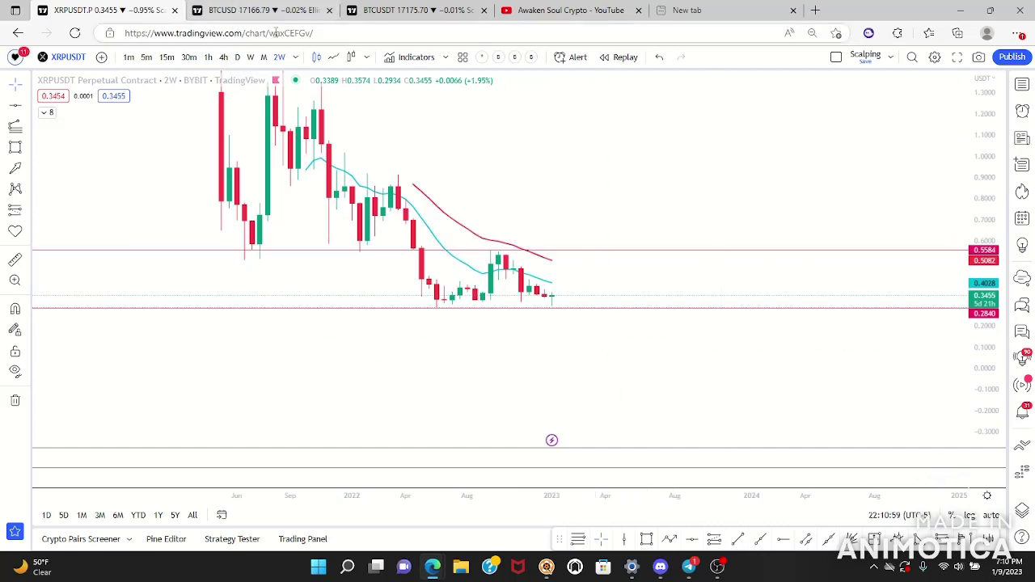
{"action": "left_click", "coordinate": [237, 57]}
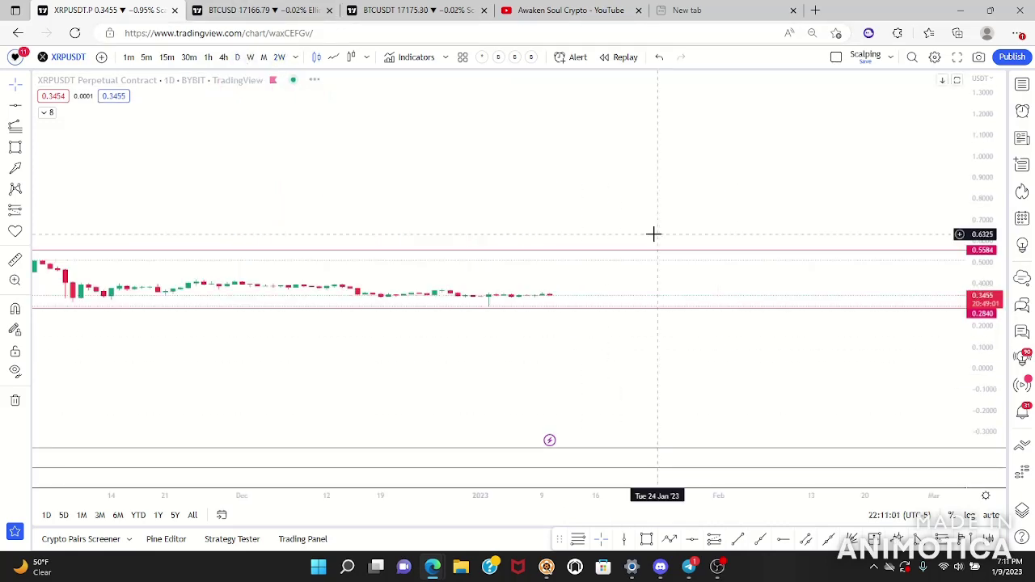
{"action": "left_click_drag", "start_coordinate": [747, 351], "coordinate": [728, 349]}
{"action": "left_click_drag", "start_coordinate": [991, 400], "coordinate": [926, 118]}
{"action": "scroll", "coordinate": [830, 258], "scroll_direction": "up", "scroll_amount": 2}
{"action": "scroll", "coordinate": [769, 248], "scroll_direction": "up", "scroll_amount": 2}
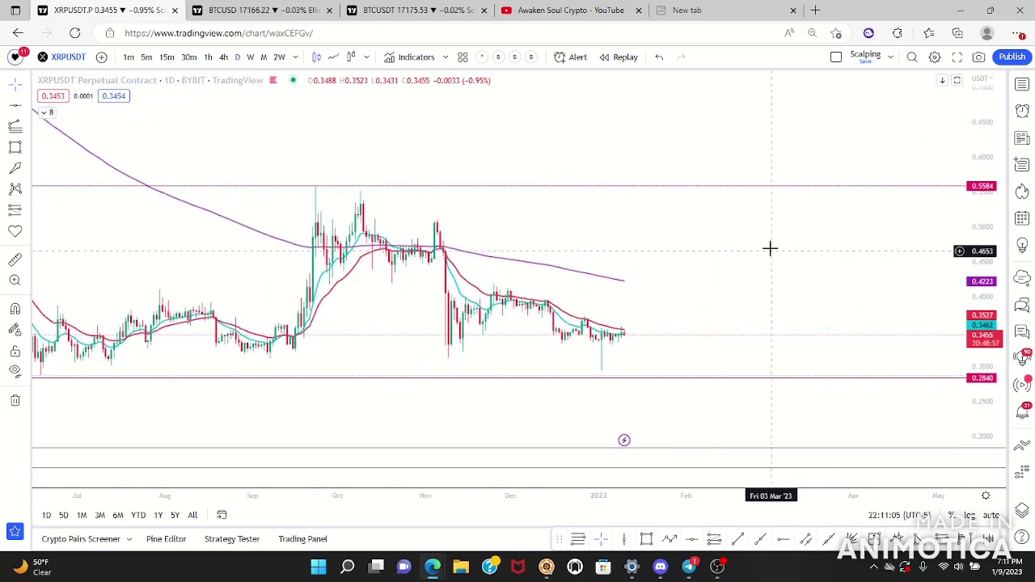
Step: Draw a horizontal ray starting at the 2 January 2023 wick low, snapped to 0.2934
{"action": "left_click_drag", "start_coordinate": [737, 220], "coordinate": [779, 178]}
{"action": "left_click_drag", "start_coordinate": [458, 261], "coordinate": [441, 290]}
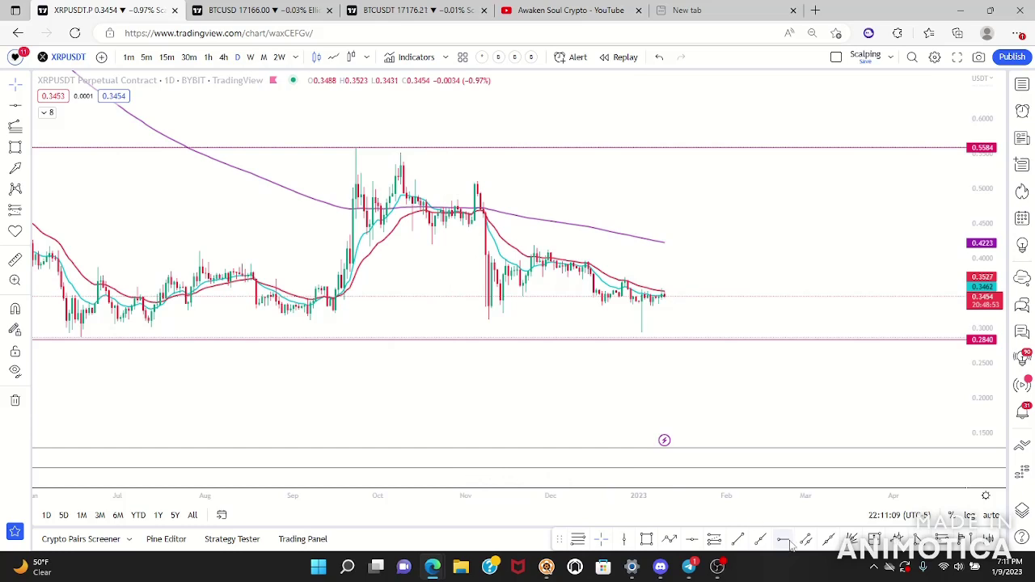
{"action": "left_click", "coordinate": [605, 319]}
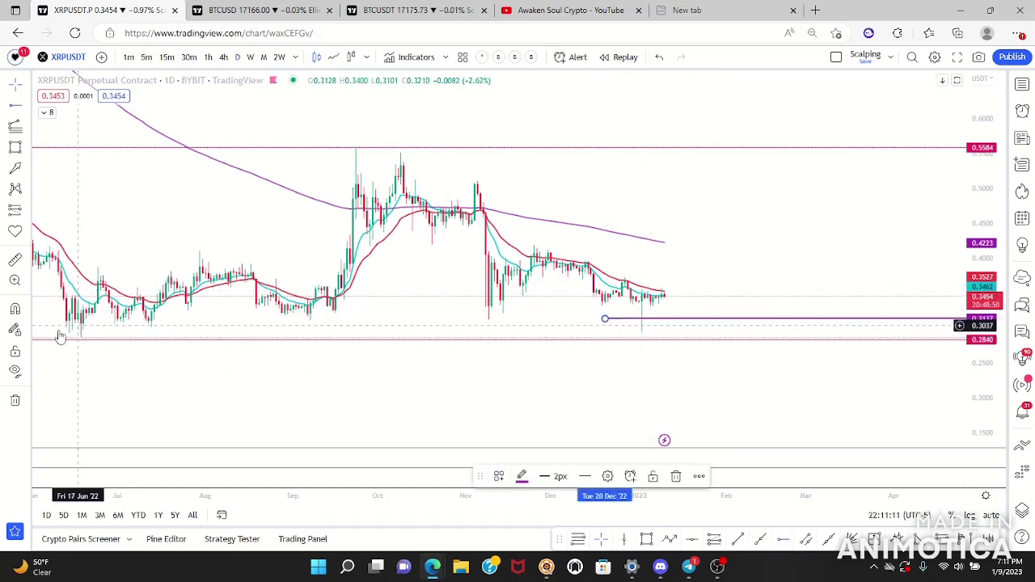
{"action": "left_click_drag", "start_coordinate": [605, 320], "coordinate": [642, 339]}
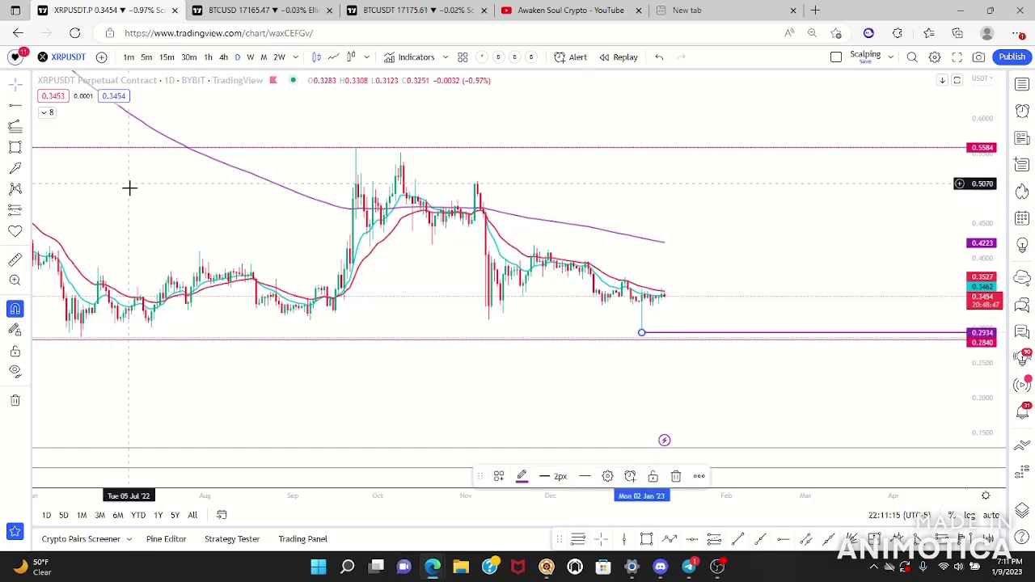
Step: Draw a horizontal ray starting at the 25 November 2022 high, snapped to 0.4190
{"action": "left_click", "coordinate": [15, 105]}
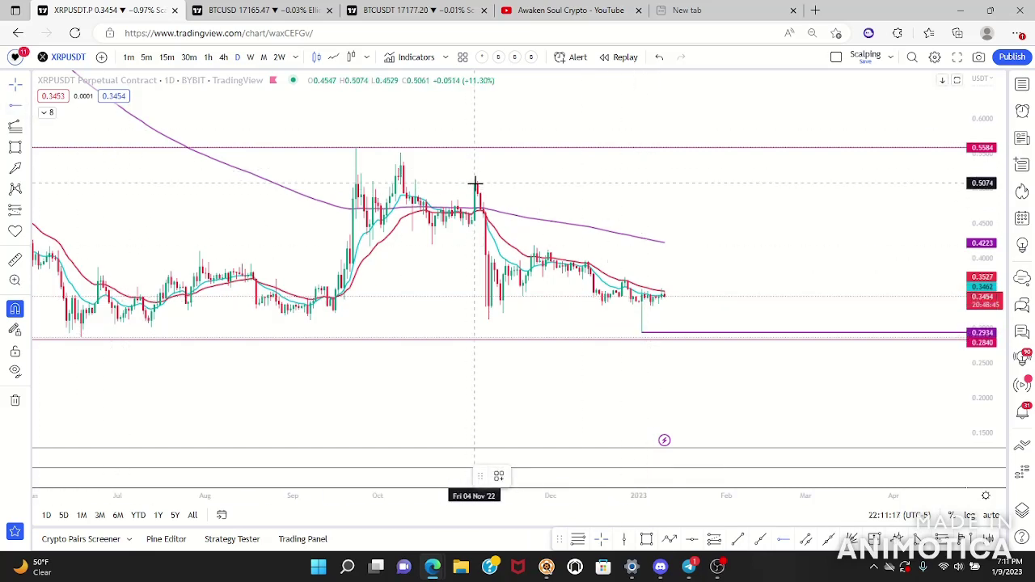
{"action": "left_click", "coordinate": [532, 237]}
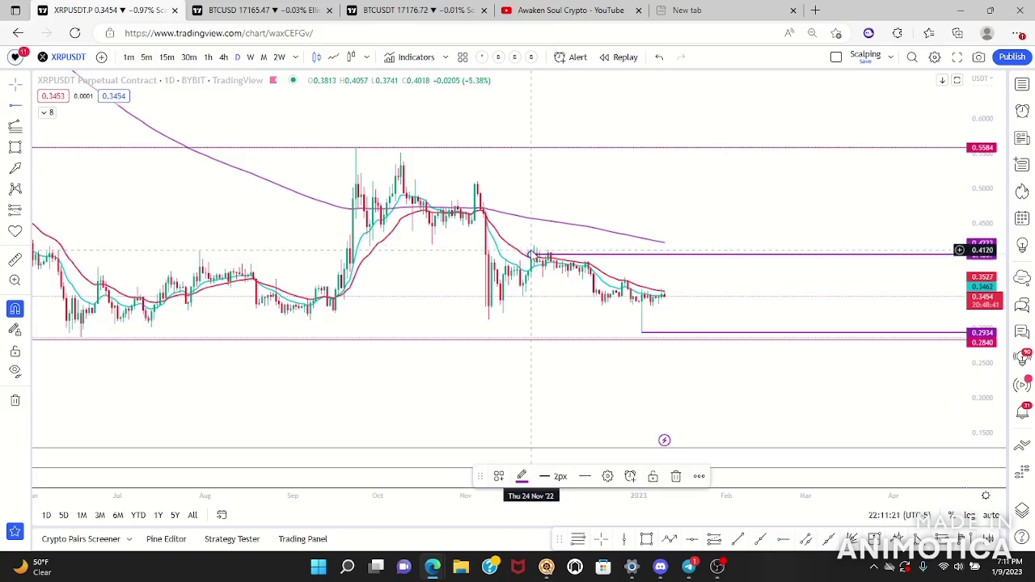
{"action": "left_click_drag", "start_coordinate": [532, 255], "coordinate": [534, 246]}
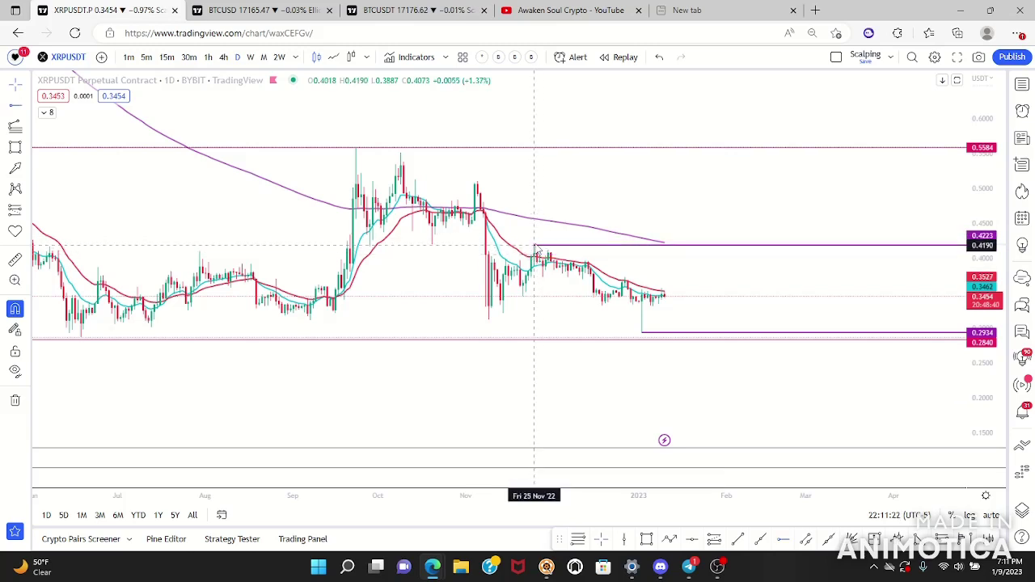
Step: Make the Pivots HL indicator visible on the daily chart and collapse the indicator legend
{"action": "left_click", "coordinate": [47, 113]}
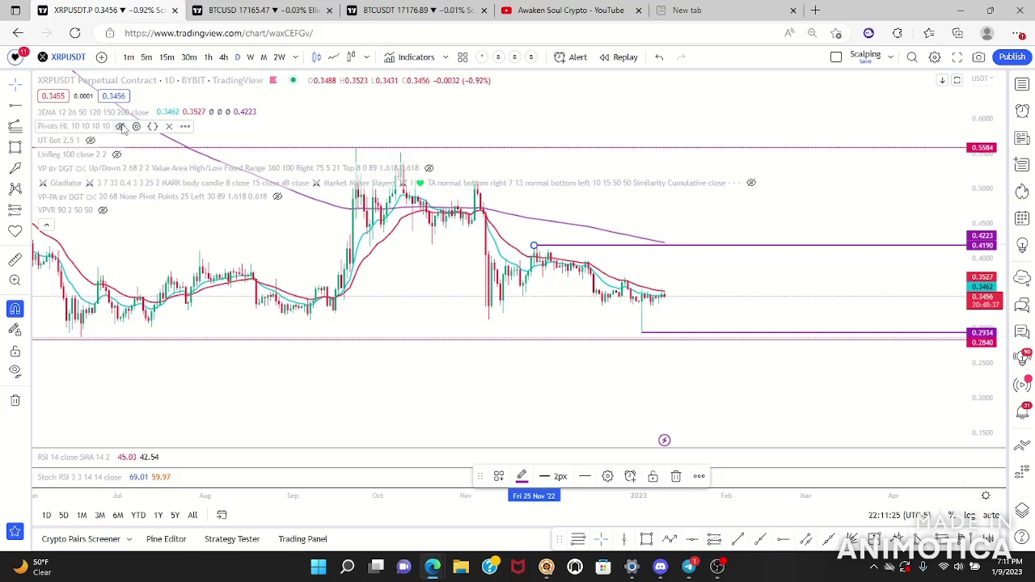
{"action": "left_click", "coordinate": [120, 127]}
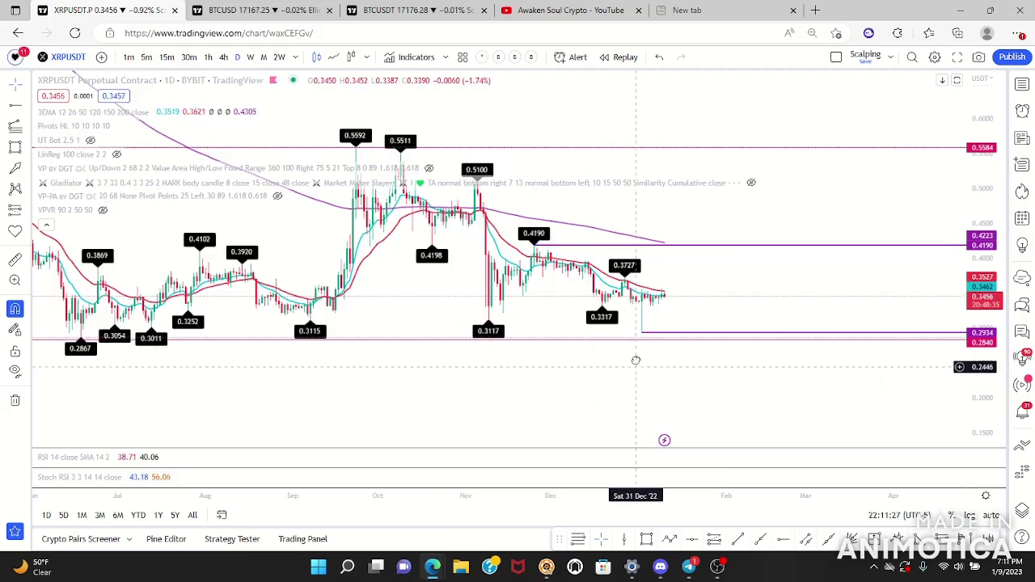
{"action": "left_click_drag", "start_coordinate": [979, 383], "coordinate": [978, 357]}
{"action": "left_click_drag", "start_coordinate": [740, 306], "coordinate": [832, 345]}
{"action": "scroll", "coordinate": [832, 346], "scroll_direction": "up", "scroll_amount": 3}
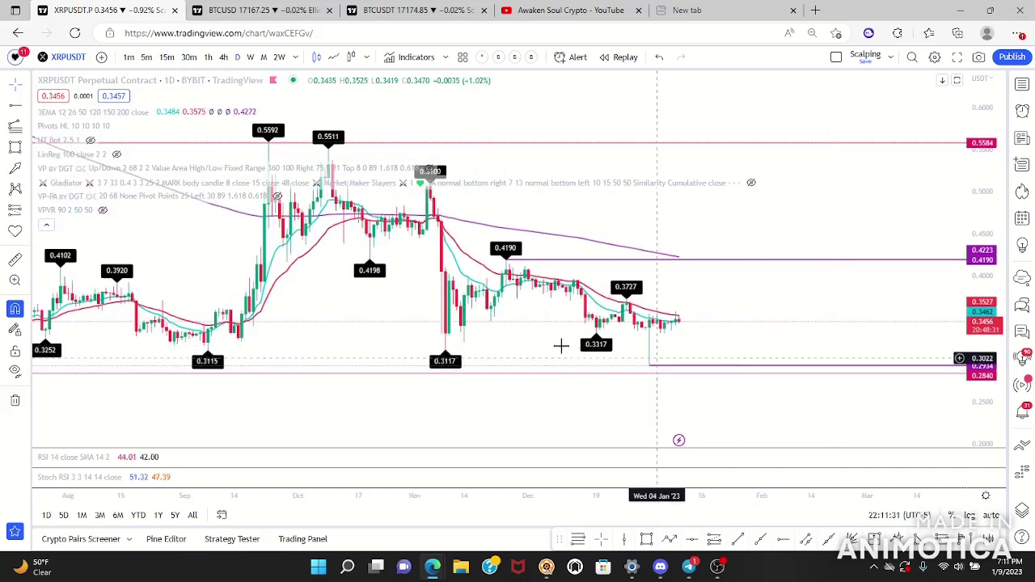
{"action": "left_click_drag", "start_coordinate": [688, 347], "coordinate": [724, 361]}
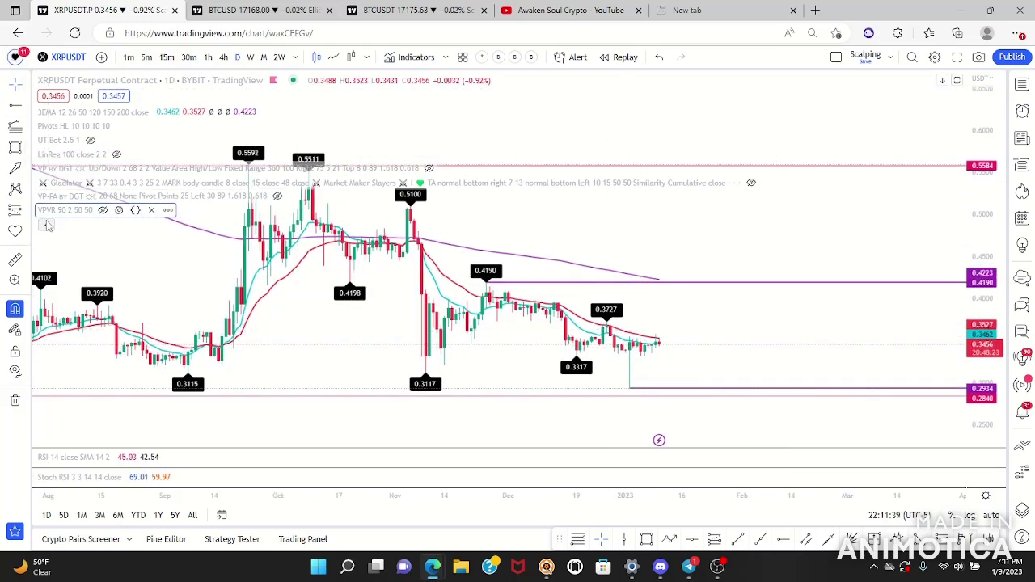
{"action": "left_click", "coordinate": [47, 225]}
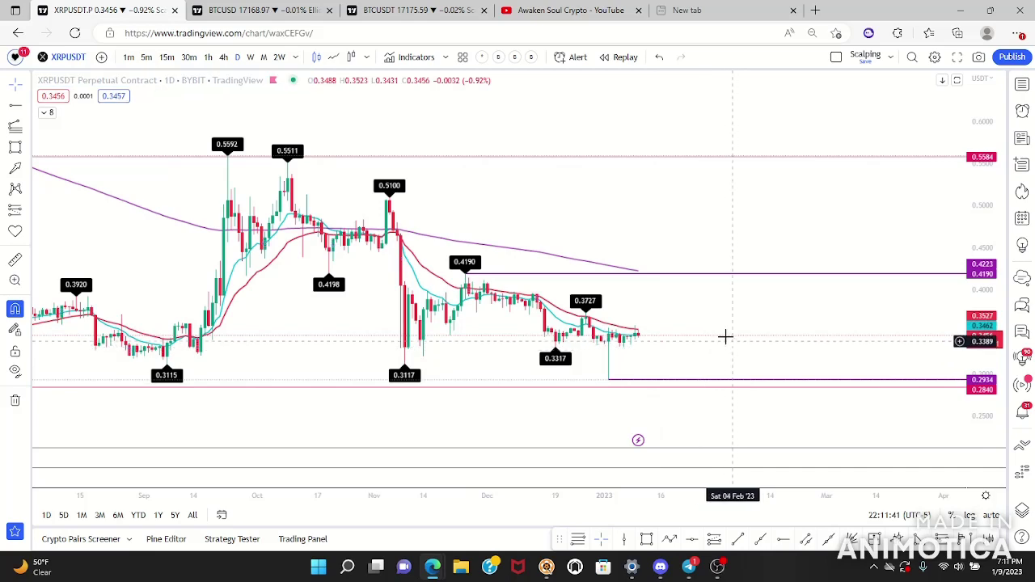
Step: Draw a rising ray from the 9 November low at 0.3117 through the 19 December low at 0.3317
{"action": "left_click_drag", "start_coordinate": [726, 336], "coordinate": [692, 328]}
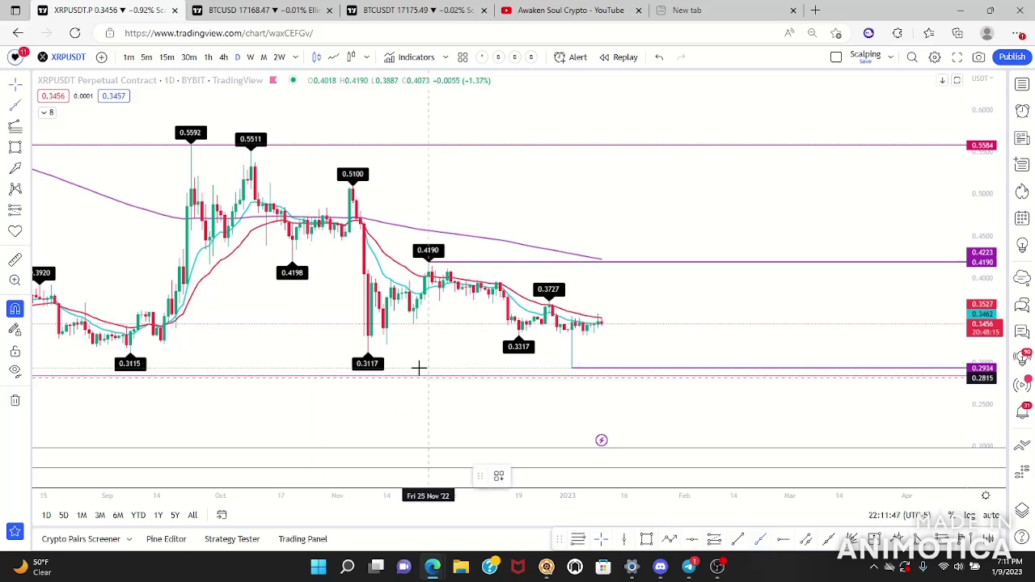
{"action": "left_click", "coordinate": [368, 353]}
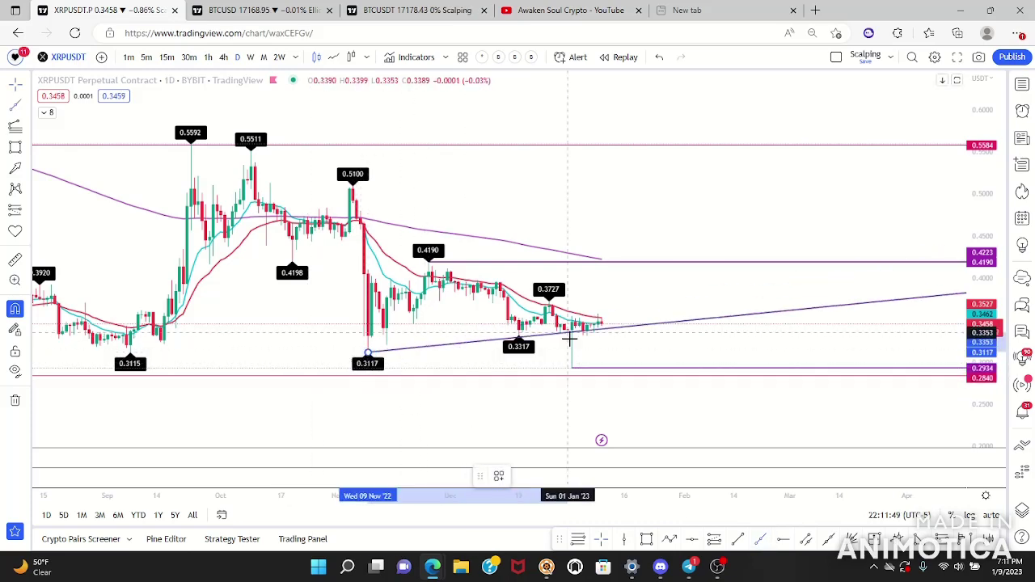
{"action": "left_click", "coordinate": [518, 335]}
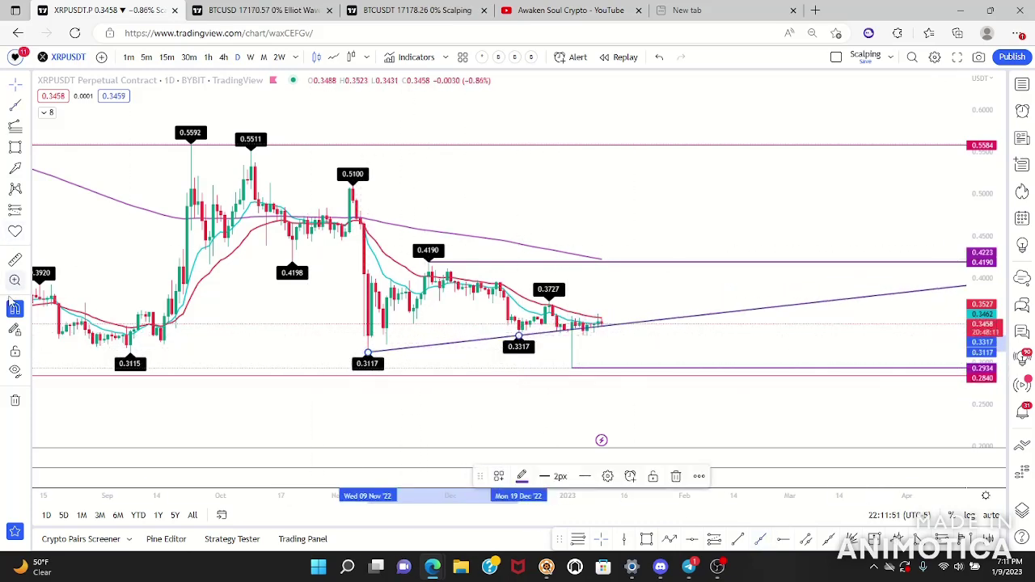
Step: Draw a falling ray from the 25 November high at 0.4190 through the 27 December high at 0.3727
{"action": "left_click", "coordinate": [398, 256]}
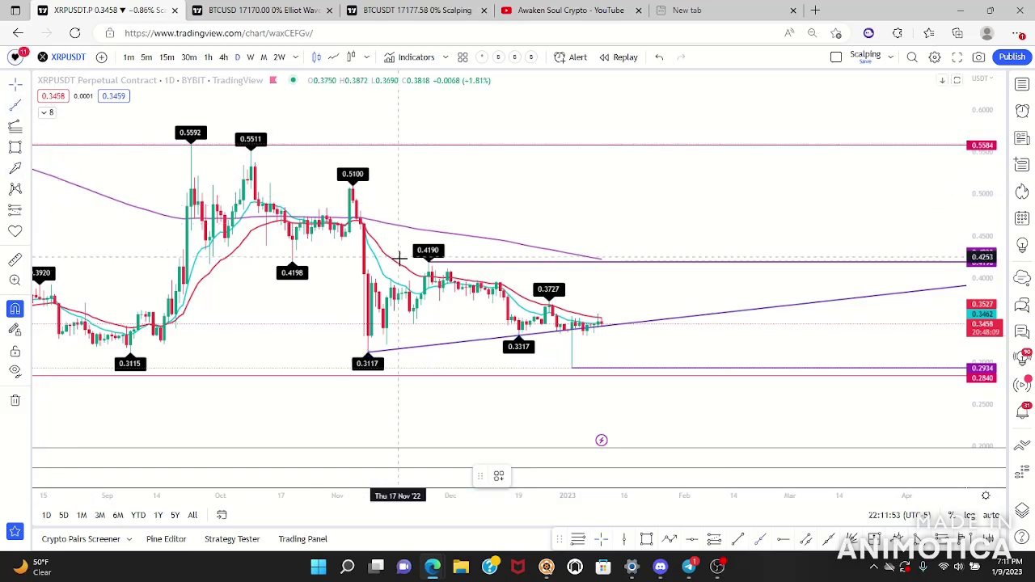
{"action": "key", "text": "alt+t"}
{"action": "left_click", "coordinate": [352, 185]}
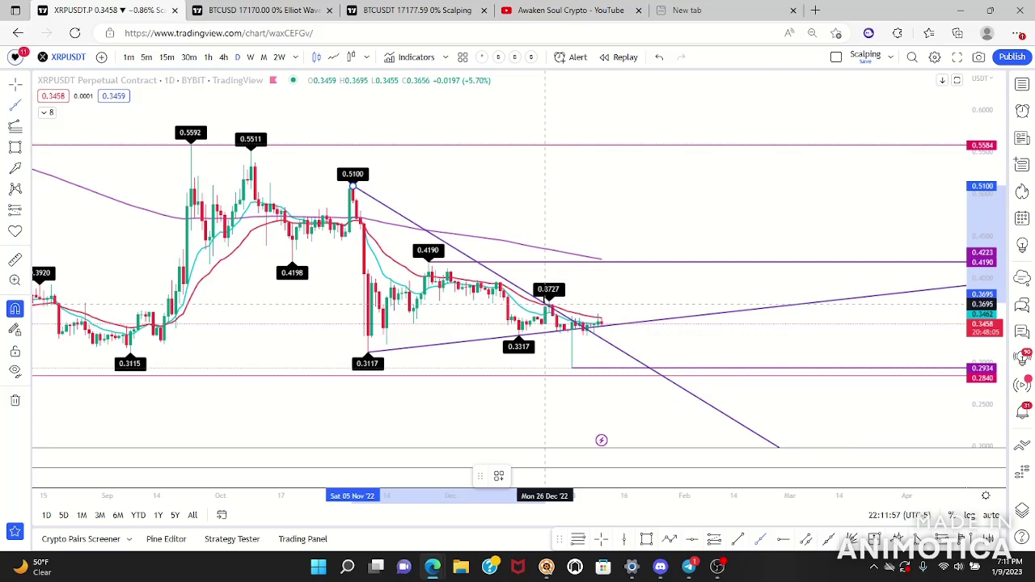
{"action": "left_click", "coordinate": [557, 314]}
{"action": "left_click_drag", "start_coordinate": [353, 184], "coordinate": [428, 263]}
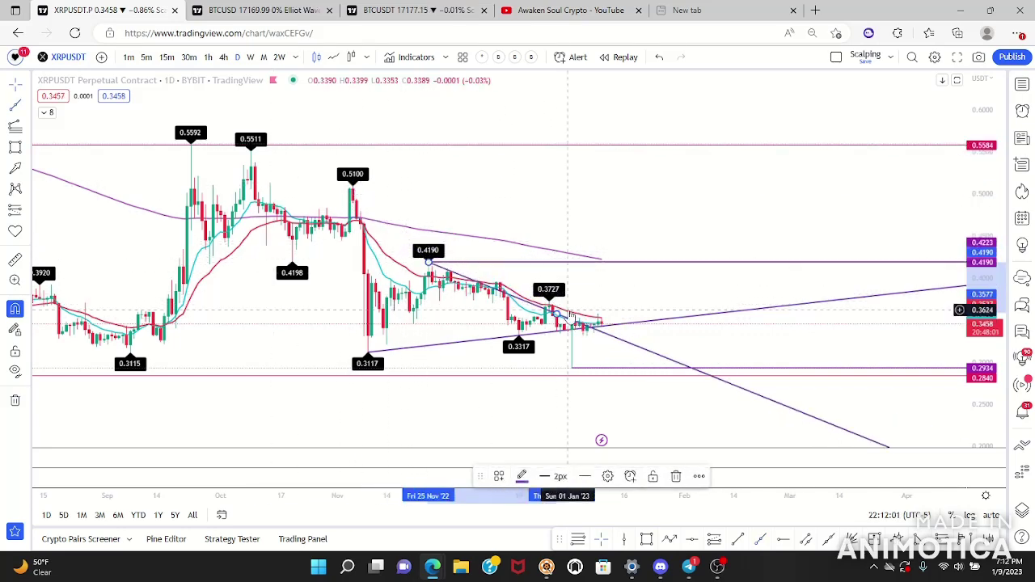
{"action": "mouse_move", "coordinate": [557, 325]}
{"action": "left_mouse_down"}
{"action": "mouse_move", "coordinate": [544, 330]}
{"action": "mouse_move", "coordinate": [550, 302]}
{"action": "left_mouse_up"}
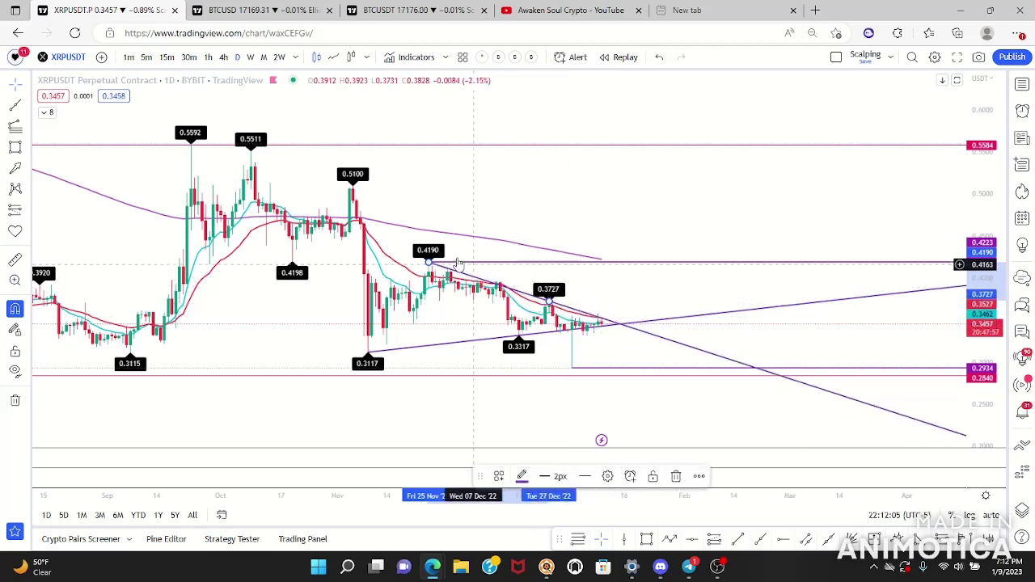
{"action": "left_click", "coordinate": [461, 296]}
Step: Make the VPVR and VP by DGT volume profile indicators visible and collapse the indicator legend
{"action": "left_click_drag", "start_coordinate": [731, 286], "coordinate": [687, 264]}
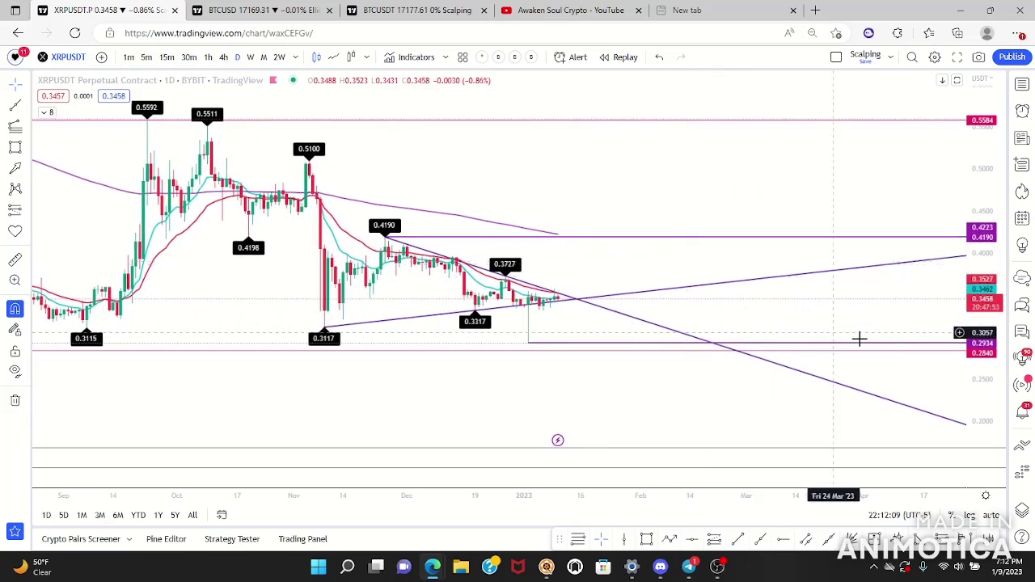
{"action": "left_click_drag", "start_coordinate": [971, 390], "coordinate": [961, 291]}
{"action": "left_click_drag", "start_coordinate": [640, 335], "coordinate": [548, 346]}
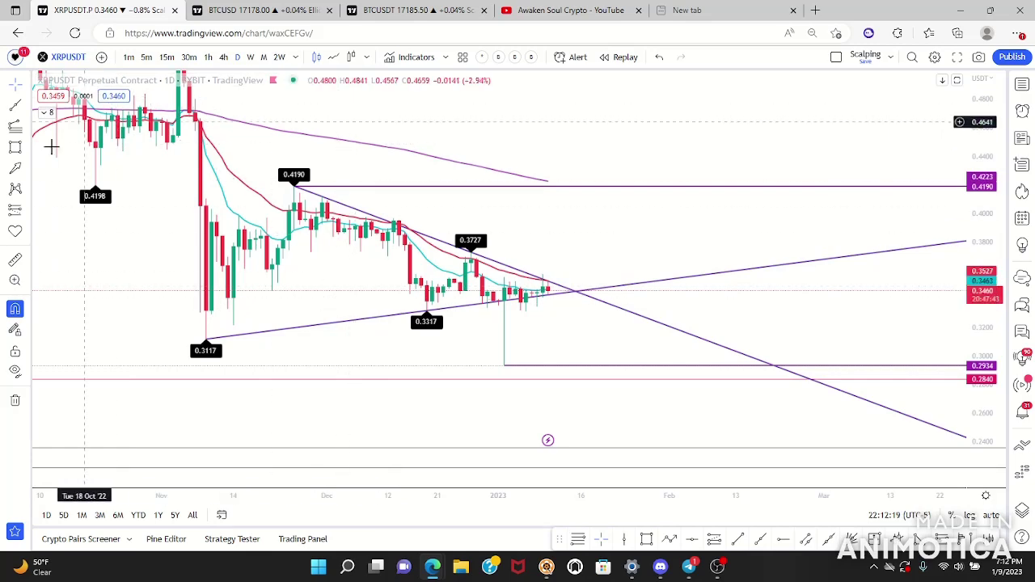
{"action": "left_click", "coordinate": [50, 112]}
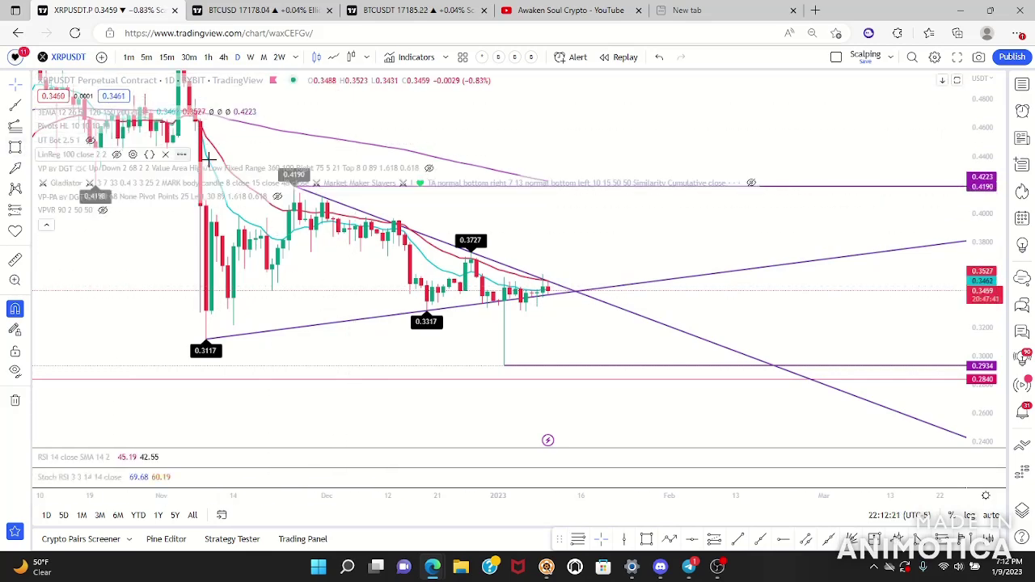
{"action": "left_click", "coordinate": [103, 210]}
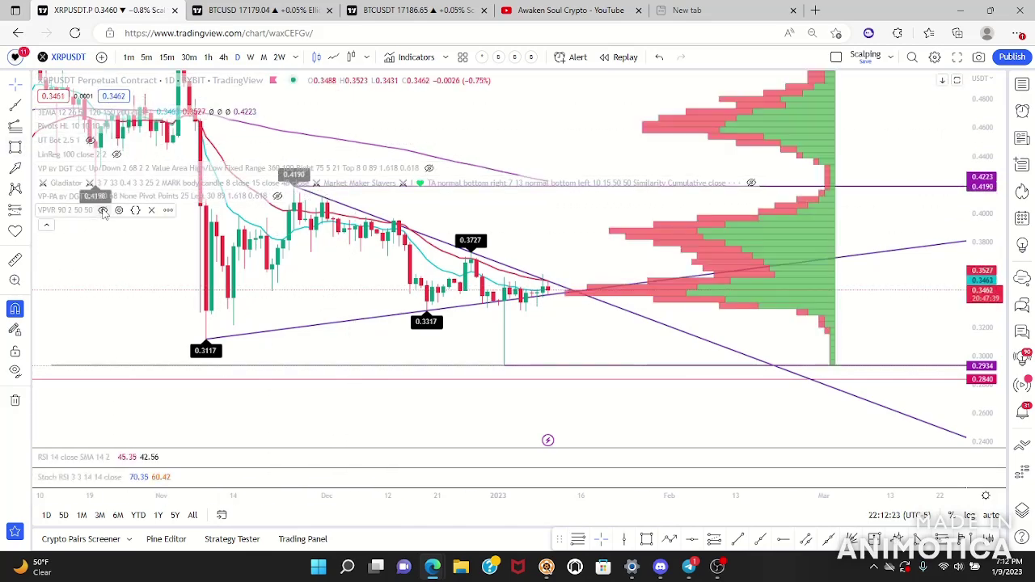
{"action": "left_click", "coordinate": [429, 168]}
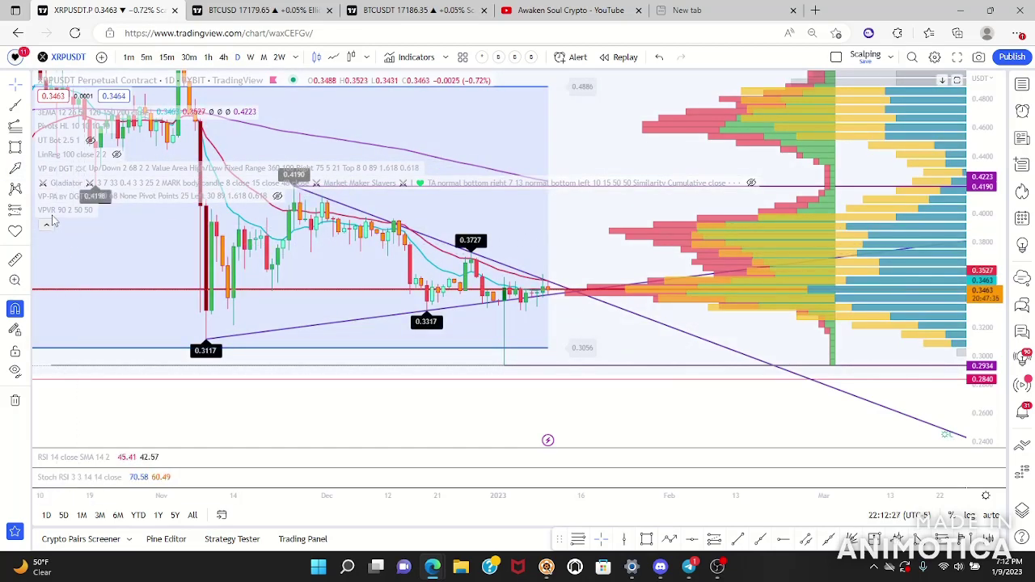
{"action": "left_click", "coordinate": [404, 59]}
{"action": "left_click", "coordinate": [404, 60]}
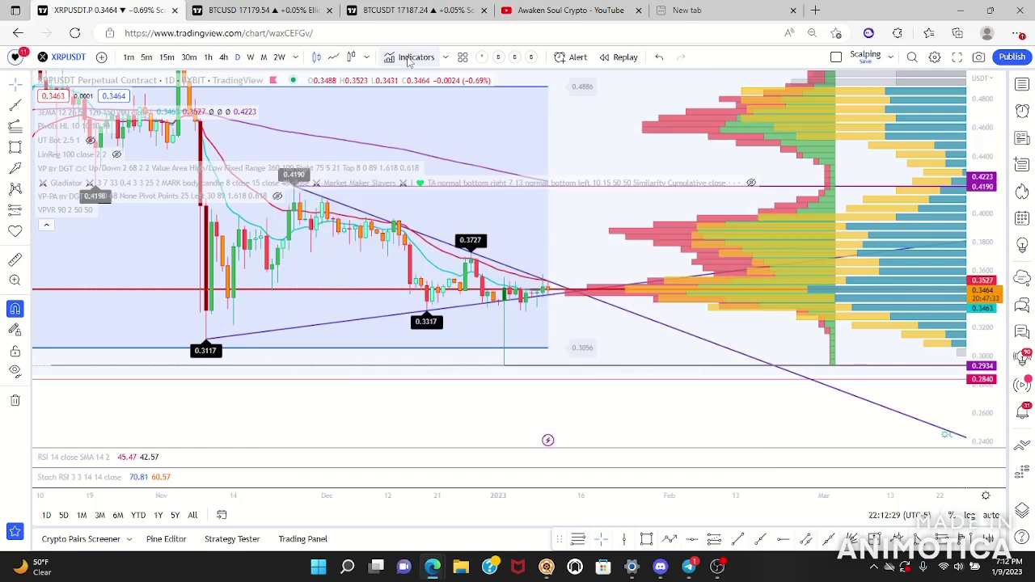
{"action": "left_click", "coordinate": [405, 60]}
{"action": "left_click", "coordinate": [118, 229]}
{"action": "left_click_drag", "start_coordinate": [623, 250], "coordinate": [605, 291]}
{"action": "left_click", "coordinate": [47, 225]}
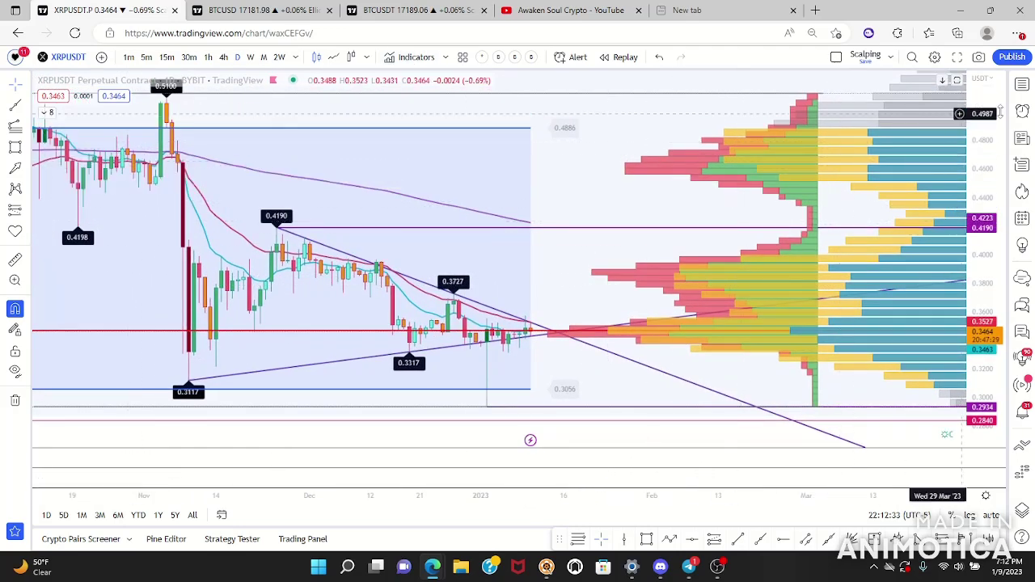
Step: Draw a horizontal line at 0.3455 along the volume profile's highest-volume level and expand the indicator legend
{"action": "left_click", "coordinate": [255, 338]}
{"action": "left_click_drag", "start_coordinate": [348, 328], "coordinate": [346, 329]}
{"action": "left_click", "coordinate": [48, 115]}
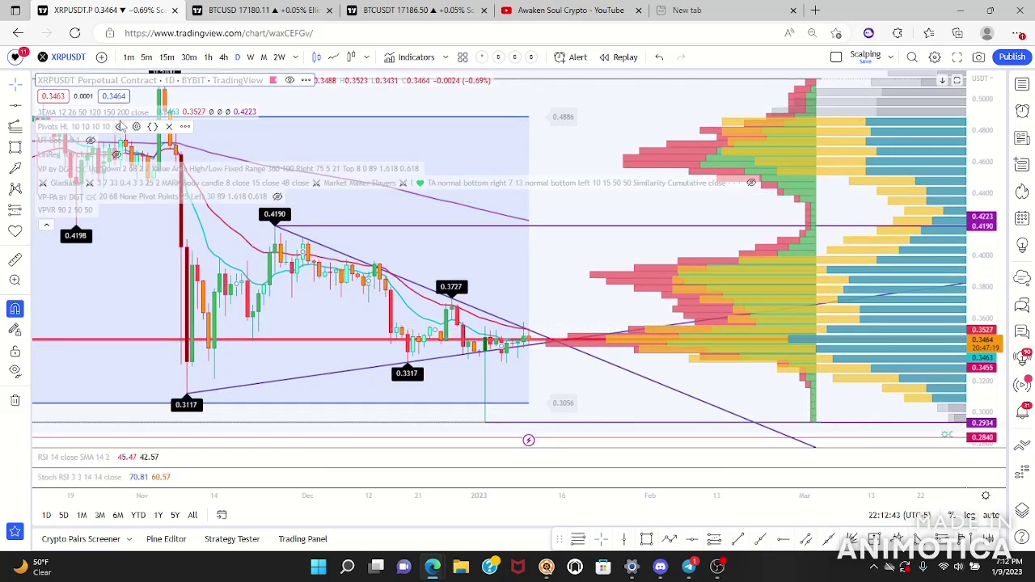
Step: Hide the VP by DGT and VPVR volume profile indicators and collapse the indicator legend
{"action": "left_click", "coordinate": [430, 168]}
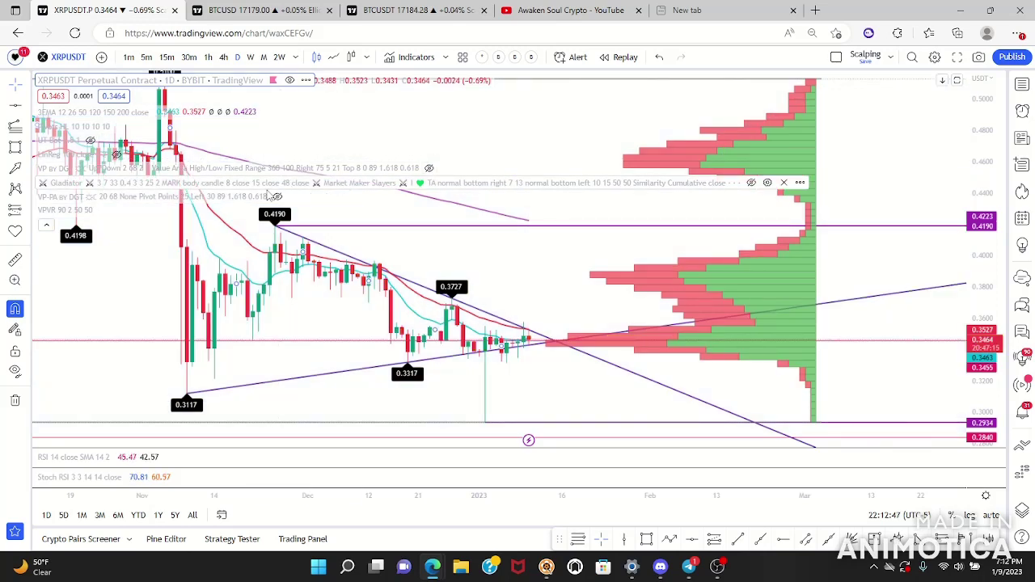
{"action": "left_click", "coordinate": [102, 211]}
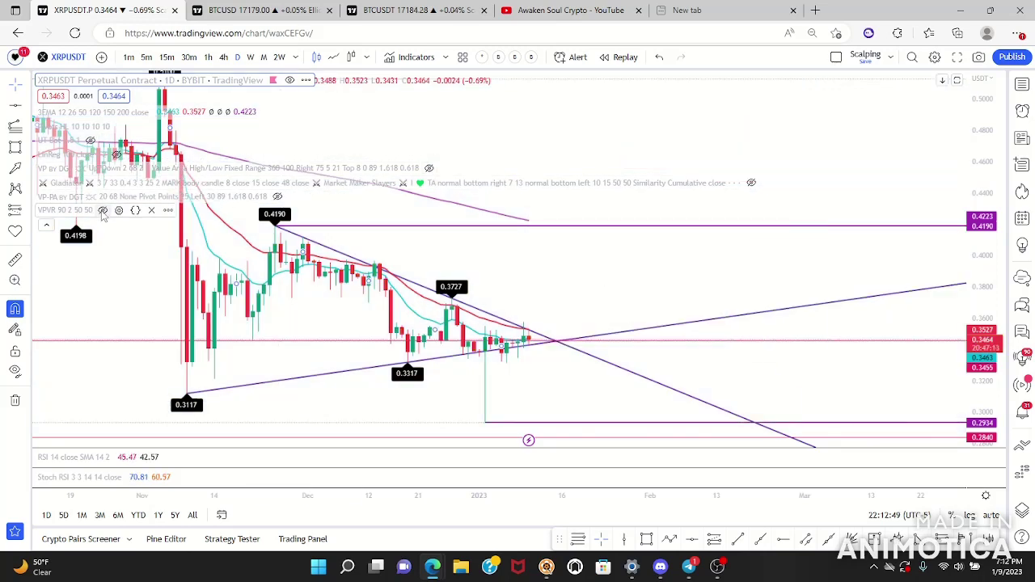
{"action": "left_click", "coordinate": [46, 226]}
Step: Switch the XRPUSDT chart to the 4-hour timeframe
{"action": "left_click_drag", "start_coordinate": [529, 275], "coordinate": [499, 229]}
{"action": "left_click", "coordinate": [414, 313]}
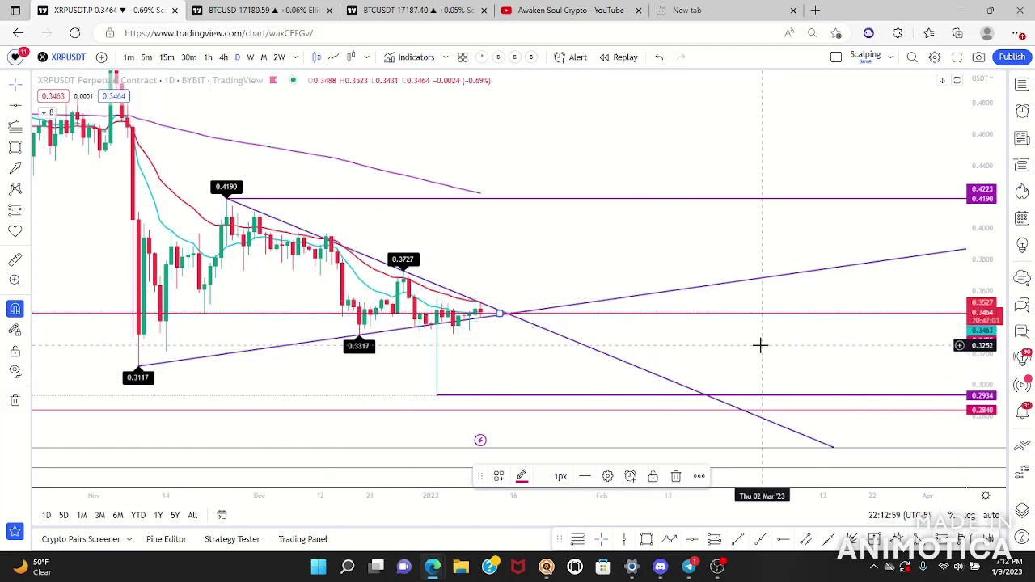
{"action": "left_click_drag", "start_coordinate": [761, 345], "coordinate": [758, 310]}
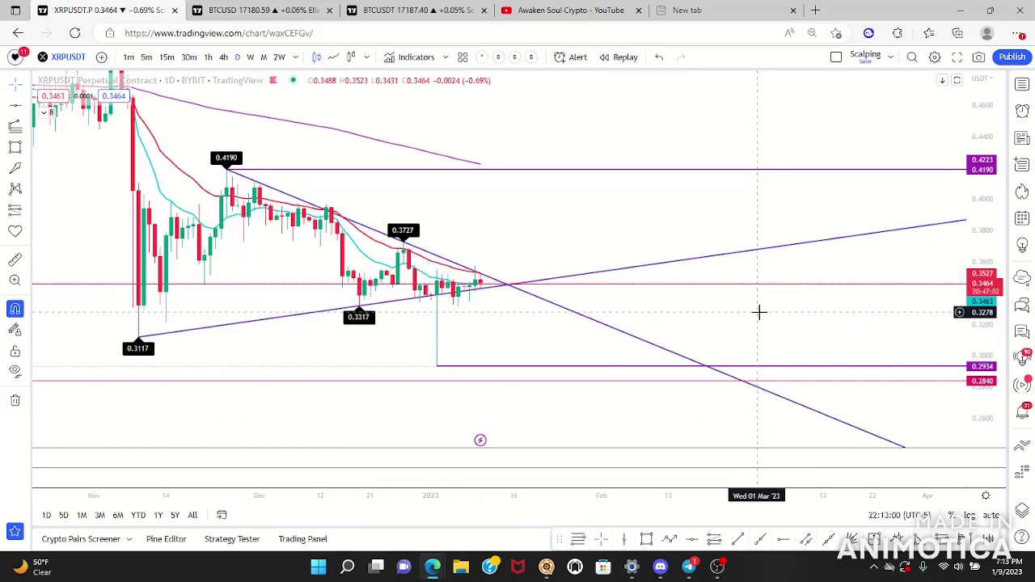
{"action": "left_click", "coordinate": [224, 58]}
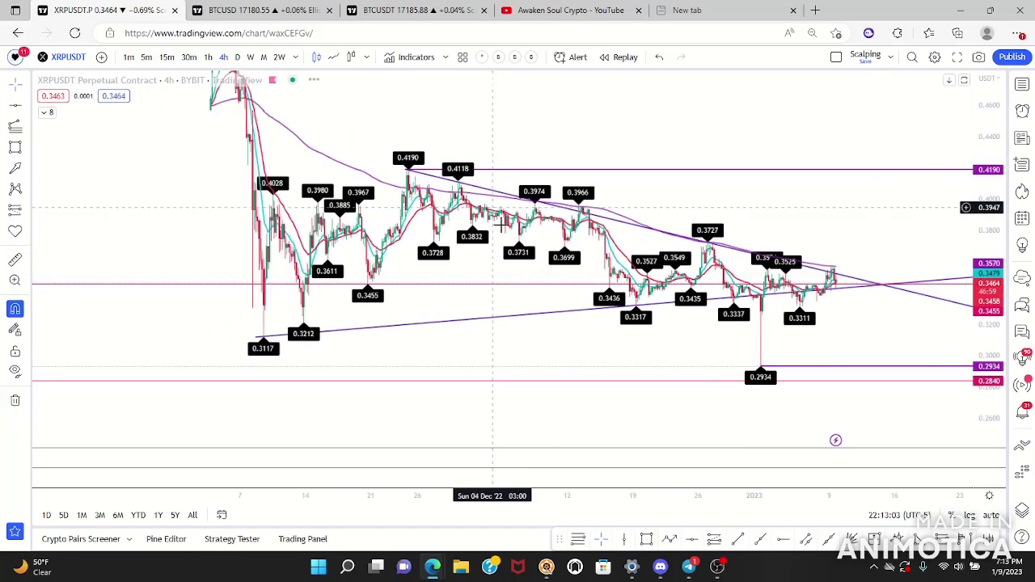
Step: Make the VPVR and VP by DGT volume profile indicators visible on the 4-hour chart
{"action": "left_click_drag", "start_coordinate": [920, 349], "coordinate": [827, 357]}
{"action": "scroll", "coordinate": [825, 346], "scroll_direction": "down", "scroll_amount": 1}
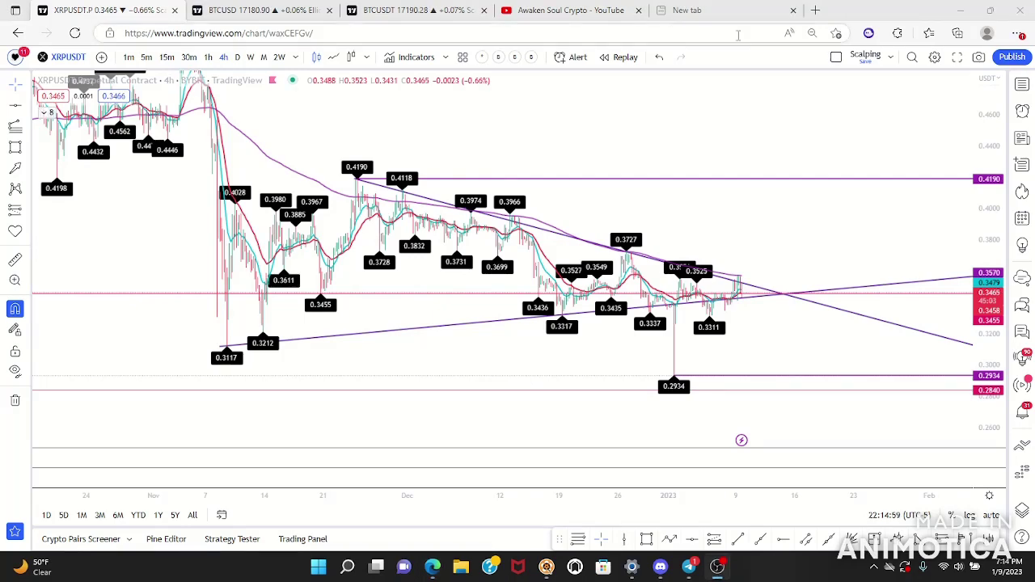
{"action": "left_click_drag", "start_coordinate": [837, 231], "coordinate": [715, 222]}
{"action": "left_click_drag", "start_coordinate": [987, 340], "coordinate": [986, 253]}
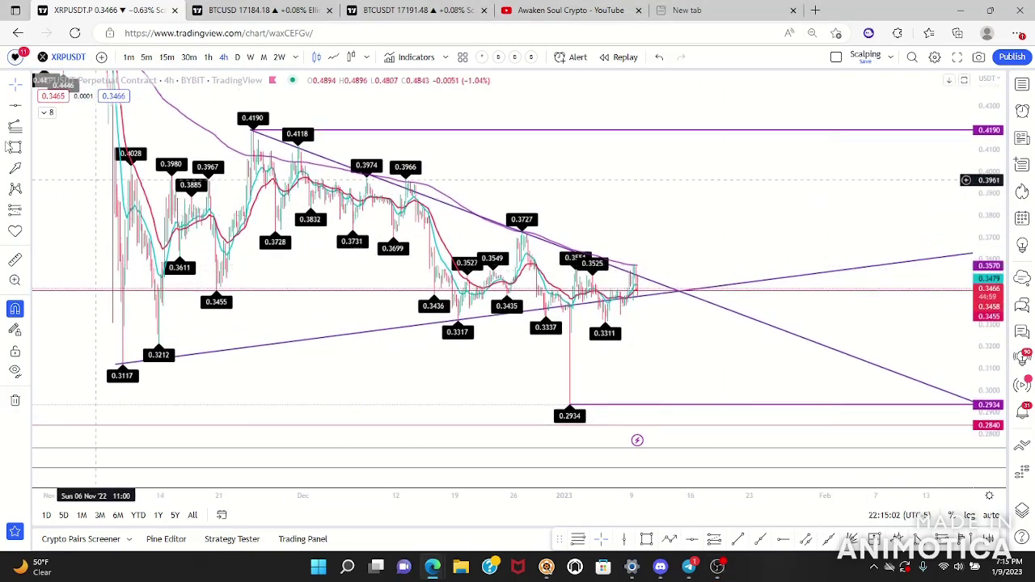
{"action": "left_click", "coordinate": [50, 112]}
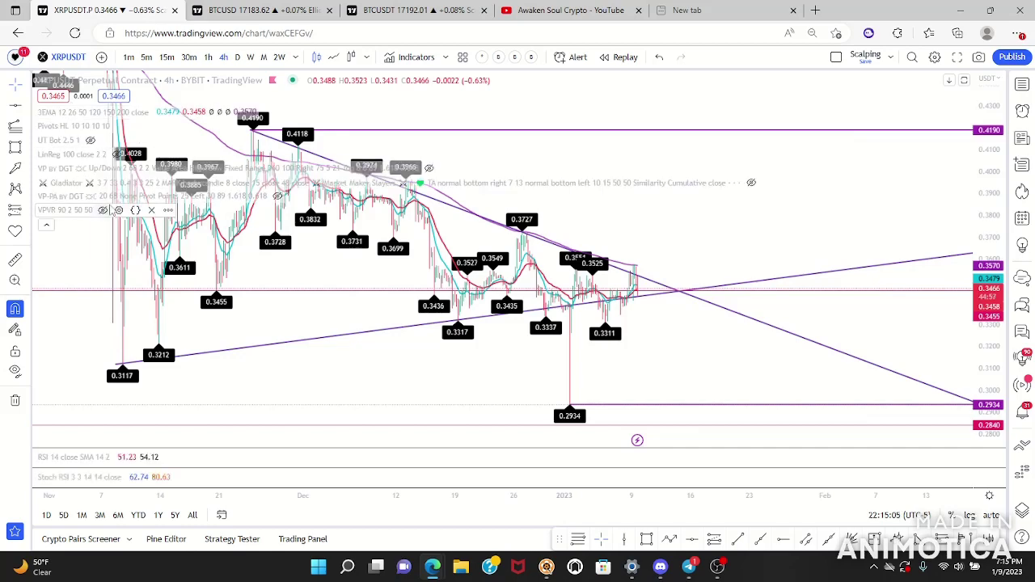
{"action": "left_click", "coordinate": [102, 211]}
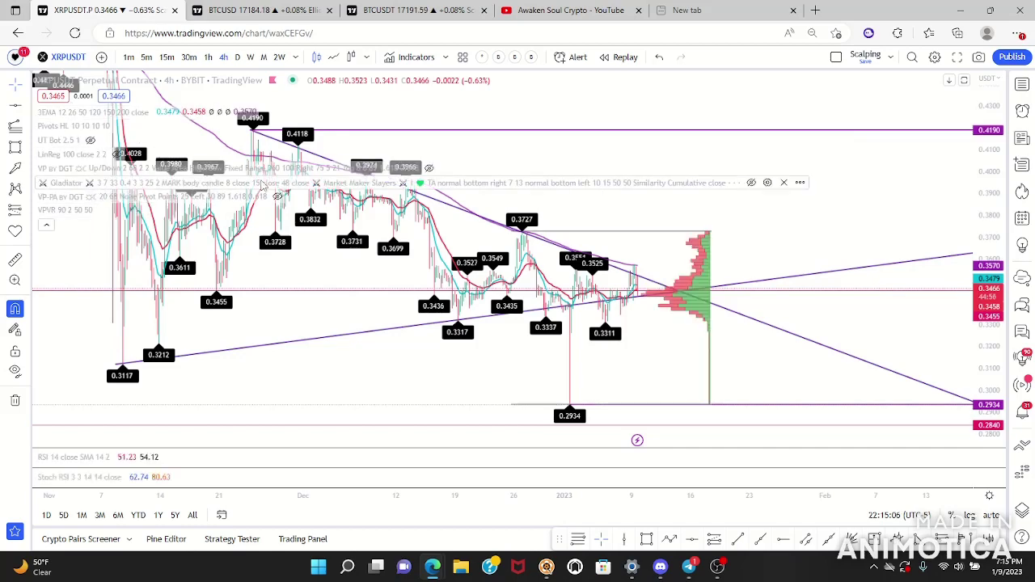
{"action": "left_click", "coordinate": [429, 168]}
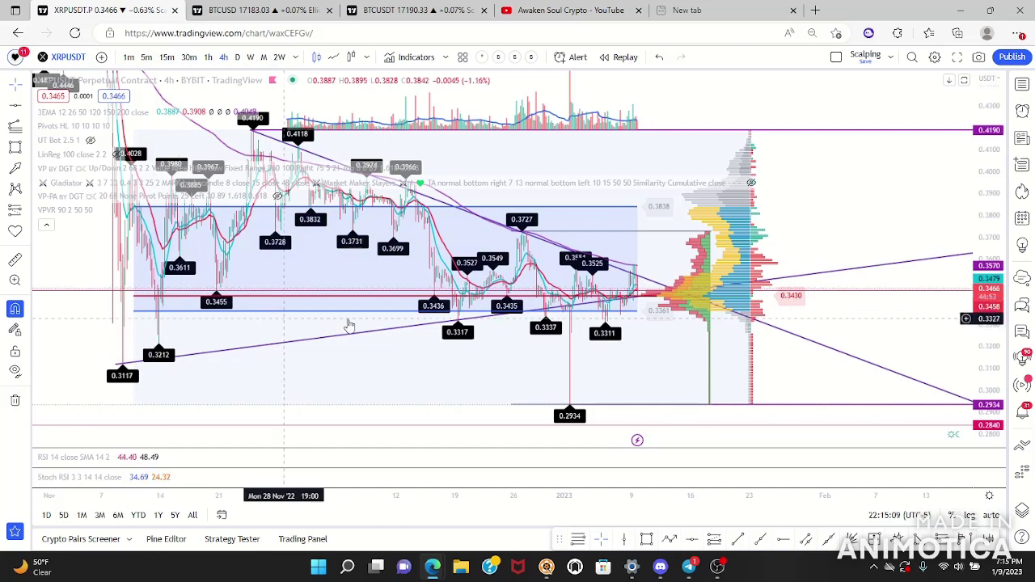
Step: Draw a horizontal line at 0.3429 along the volume profile's highest-volume level and colour it green
{"action": "left_click_drag", "start_coordinate": [993, 334], "coordinate": [992, 301]}
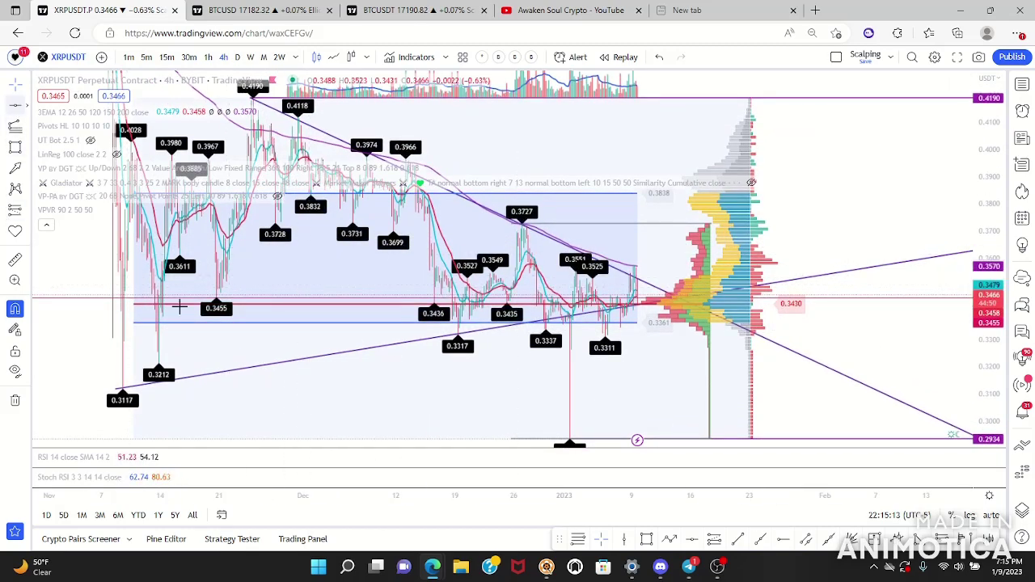
{"action": "left_click", "coordinate": [148, 303]}
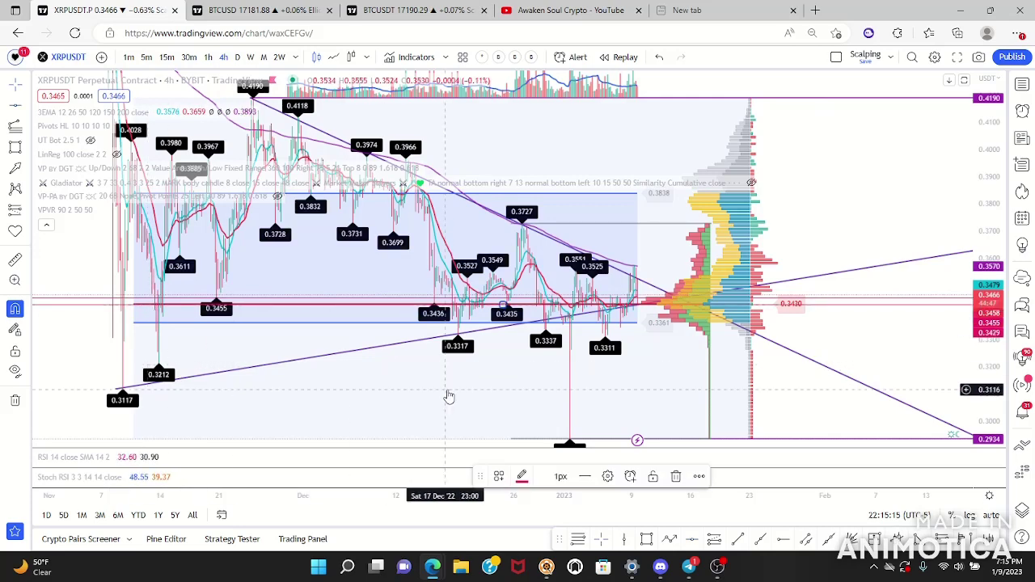
{"action": "left_click", "coordinate": [523, 477]}
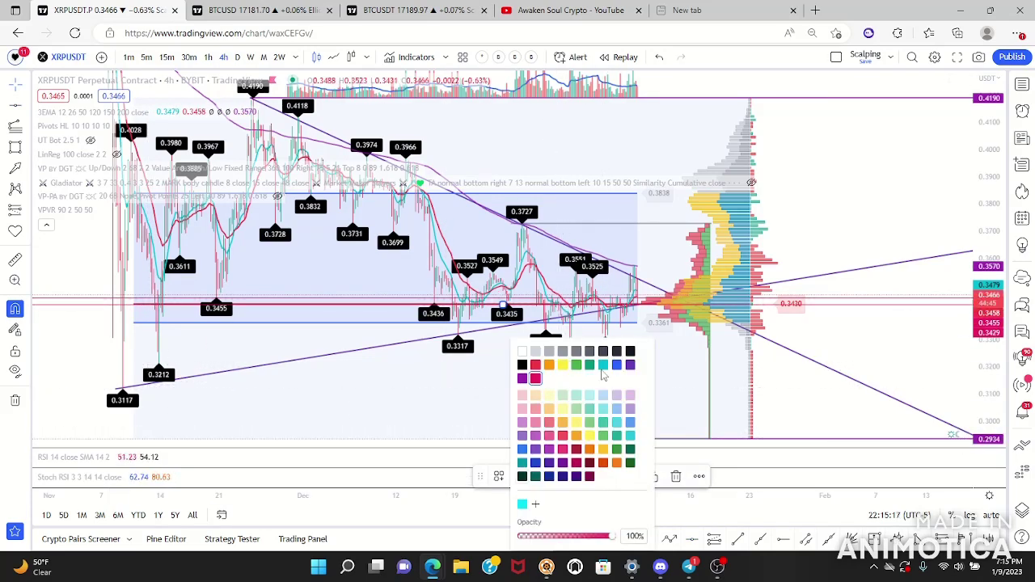
{"action": "left_click", "coordinate": [576, 366]}
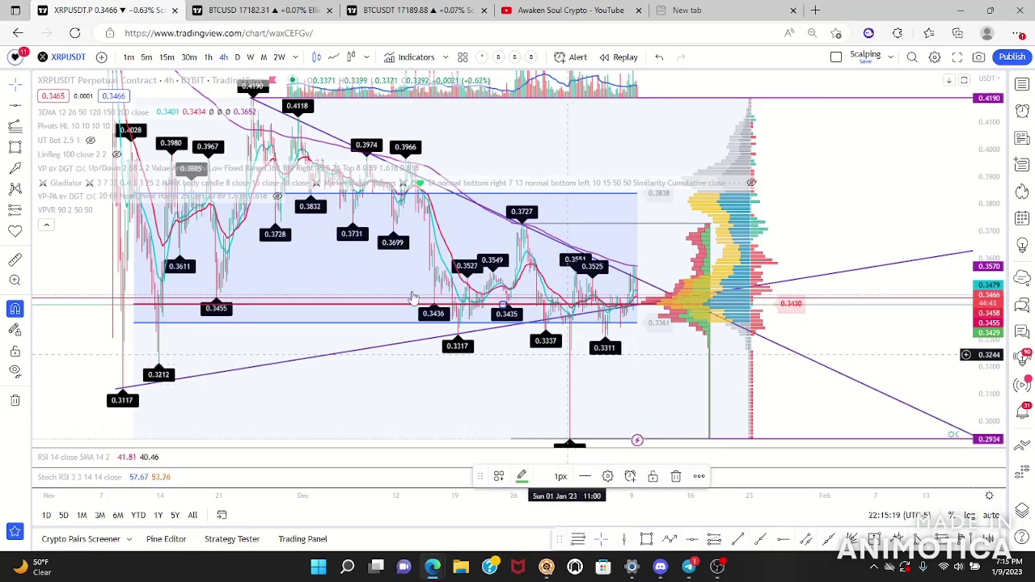
Step: Hide both volume profile indicators on the 4-hour chart, collapse the indicator legend and deselect the new line
{"action": "left_click", "coordinate": [429, 168]}
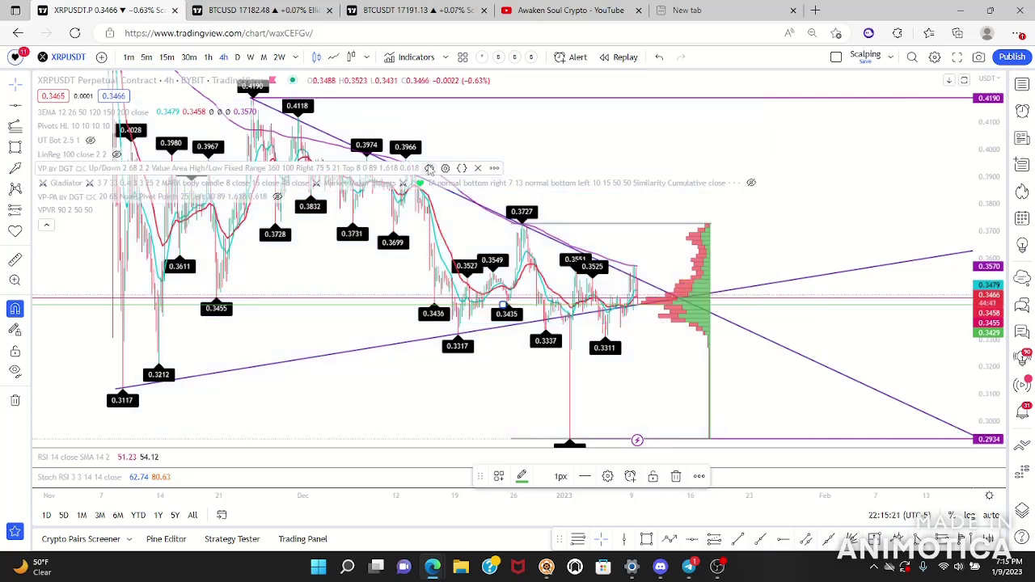
{"action": "left_click", "coordinate": [103, 210]}
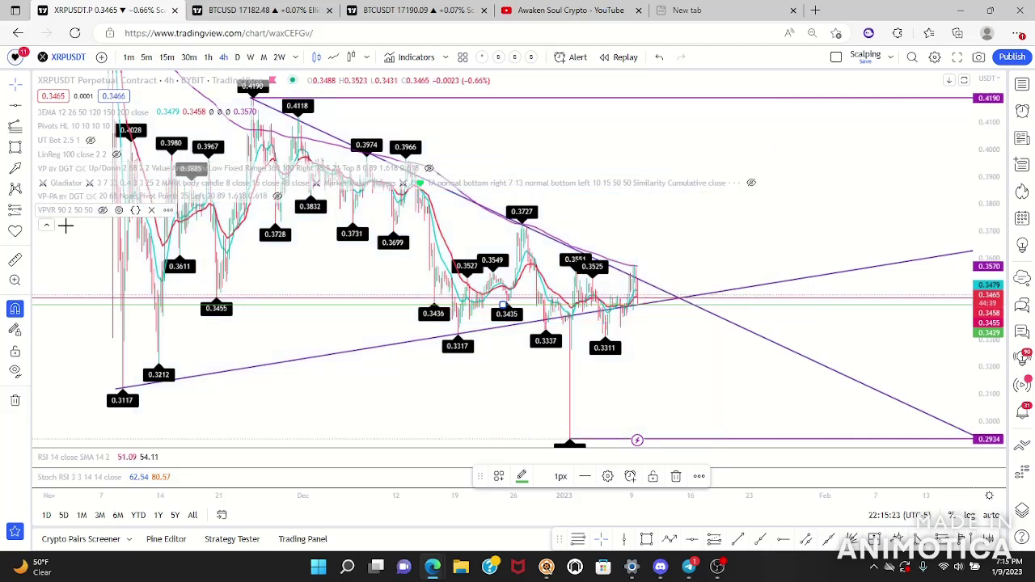
{"action": "left_click", "coordinate": [442, 396]}
Step: Draw a horizontal ray from the 27 December high at 0.3727 and colour it green
{"action": "left_click_drag", "start_coordinate": [442, 397], "coordinate": [527, 370]}
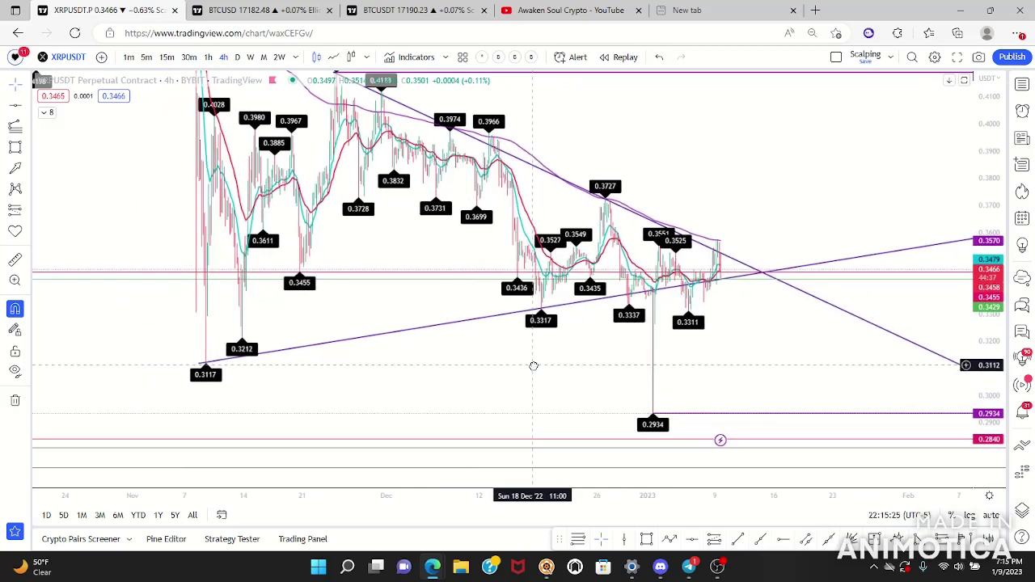
{"action": "left_click_drag", "start_coordinate": [841, 187], "coordinate": [810, 221]}
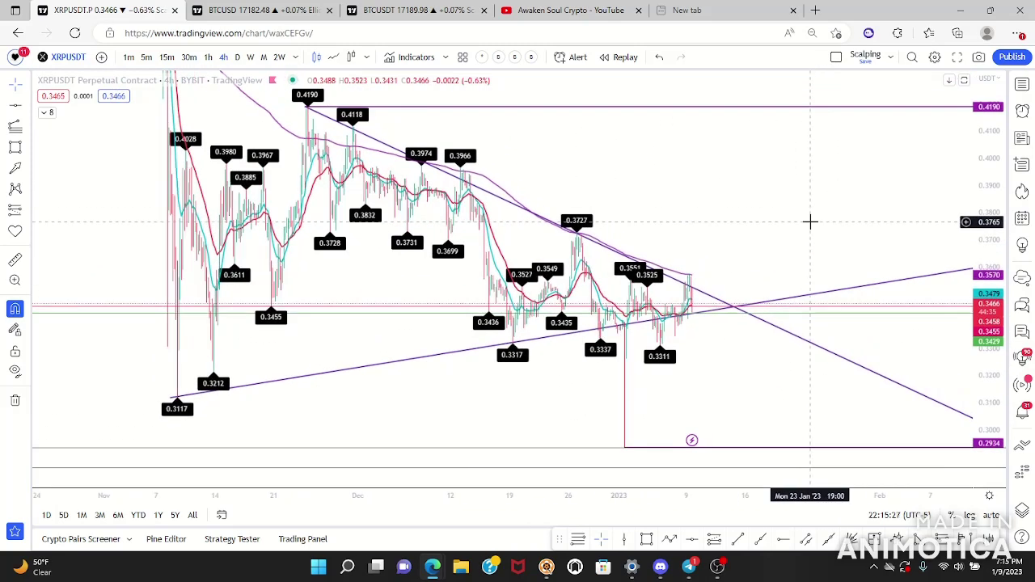
{"action": "scroll", "coordinate": [810, 221], "scroll_direction": "up", "scroll_amount": 2}
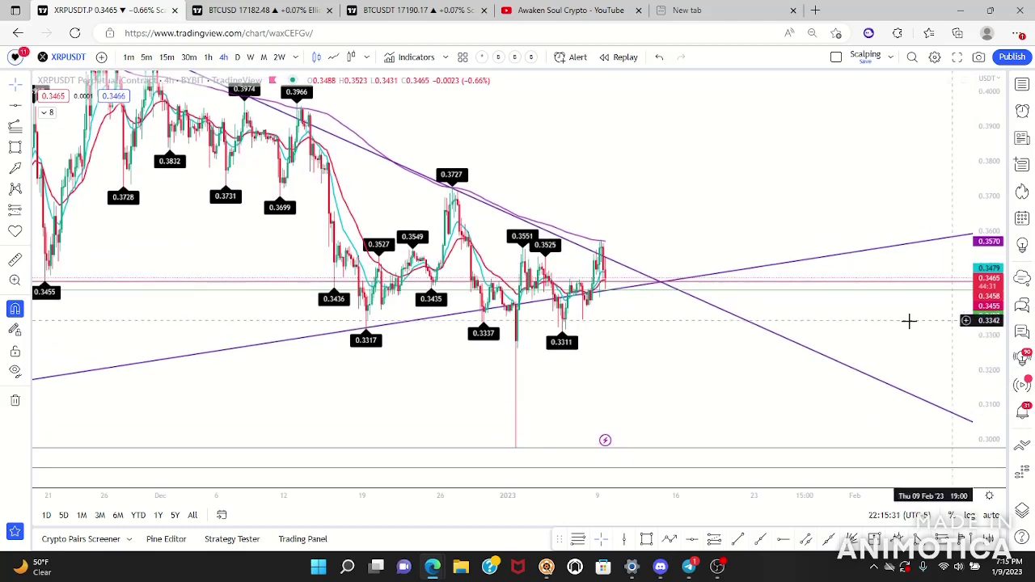
{"action": "scroll", "coordinate": [717, 243], "scroll_direction": "up", "scroll_amount": 2}
{"action": "left_click_drag", "start_coordinate": [641, 282], "coordinate": [700, 293]}
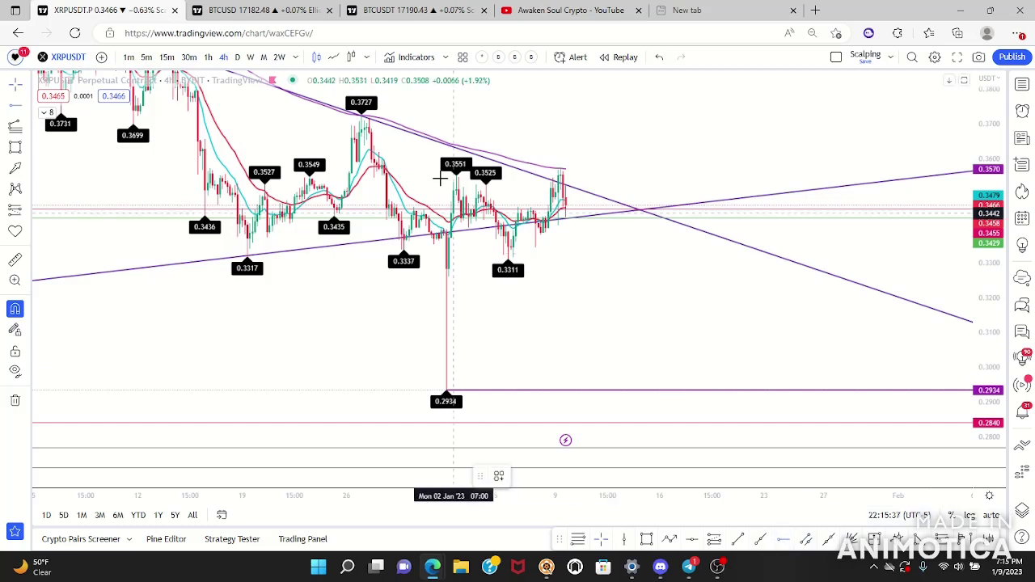
{"action": "left_click", "coordinate": [361, 114]}
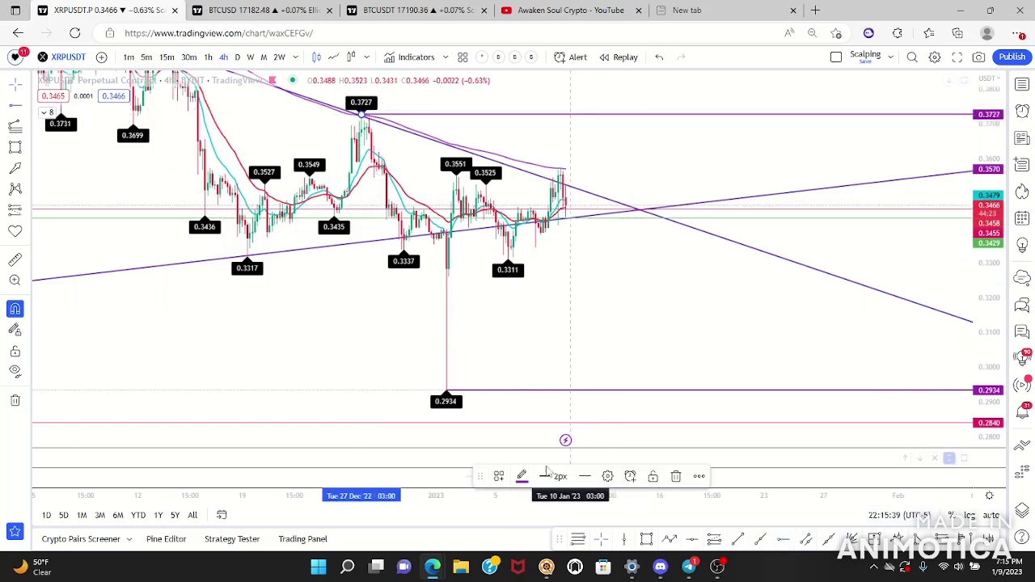
{"action": "left_click", "coordinate": [521, 477]}
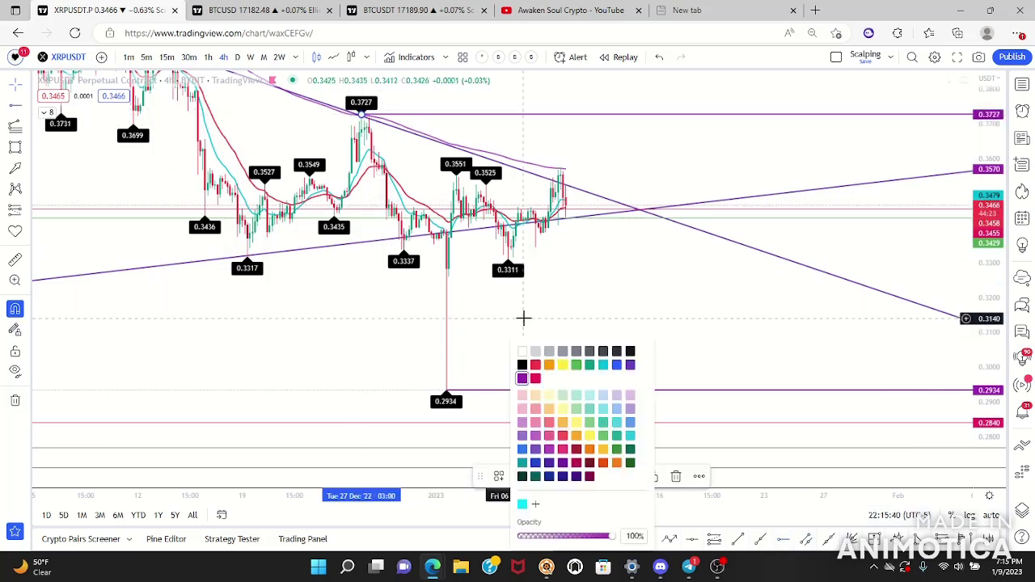
{"action": "left_click", "coordinate": [577, 365]}
Step: Draw a green horizontal ray from the 5 January low at 0.3311
{"action": "left_click", "coordinate": [17, 105]}
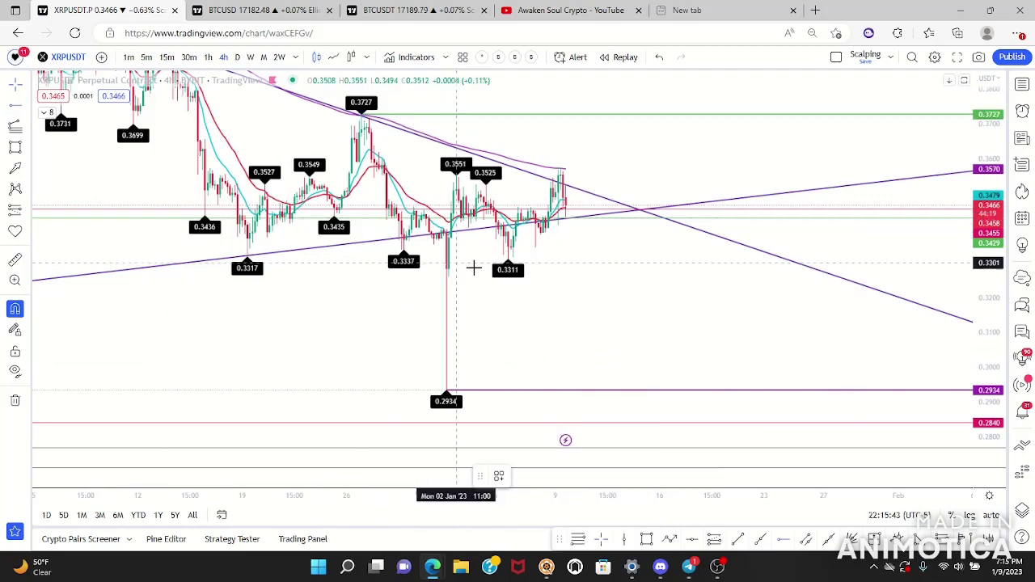
{"action": "left_click", "coordinate": [508, 259]}
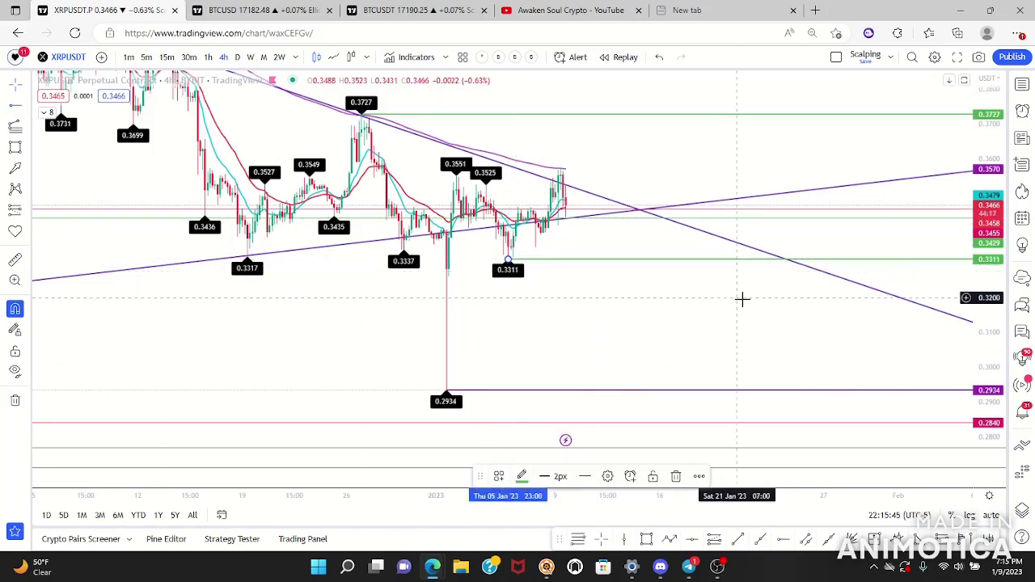
{"action": "left_click_drag", "start_coordinate": [628, 333], "coordinate": [619, 312]}
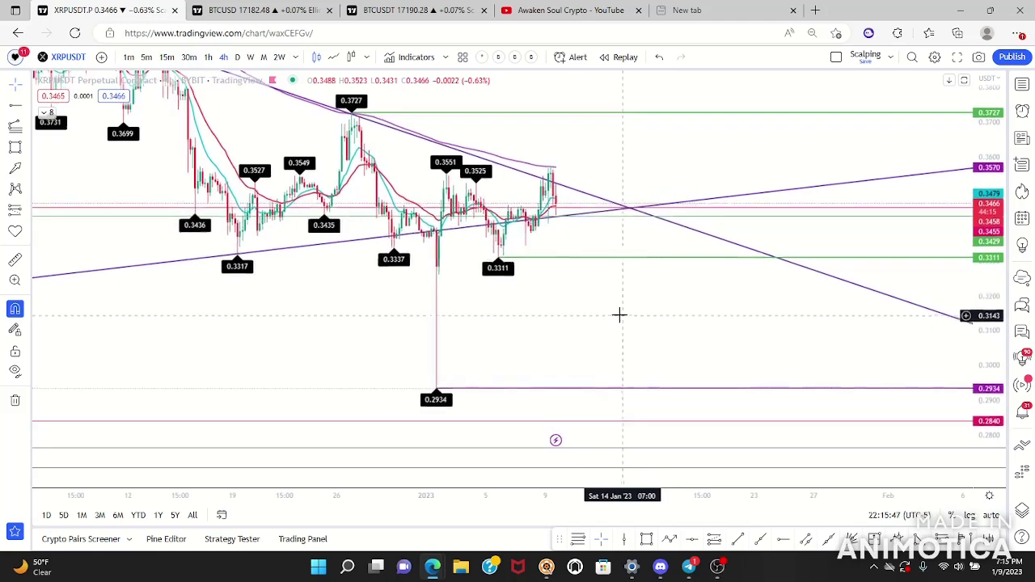
Step: Set the Pivots HL left and right lengths to 5 for both pivot highs and lows, and collapse the indicator legend
{"action": "left_click_drag", "start_coordinate": [667, 343], "coordinate": [669, 345]}
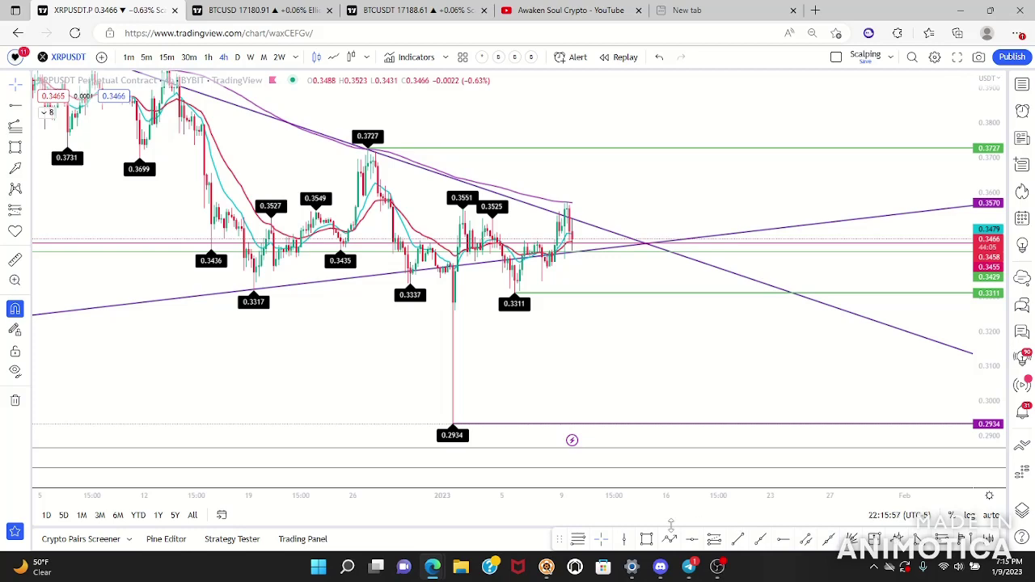
{"action": "left_click", "coordinate": [47, 112]}
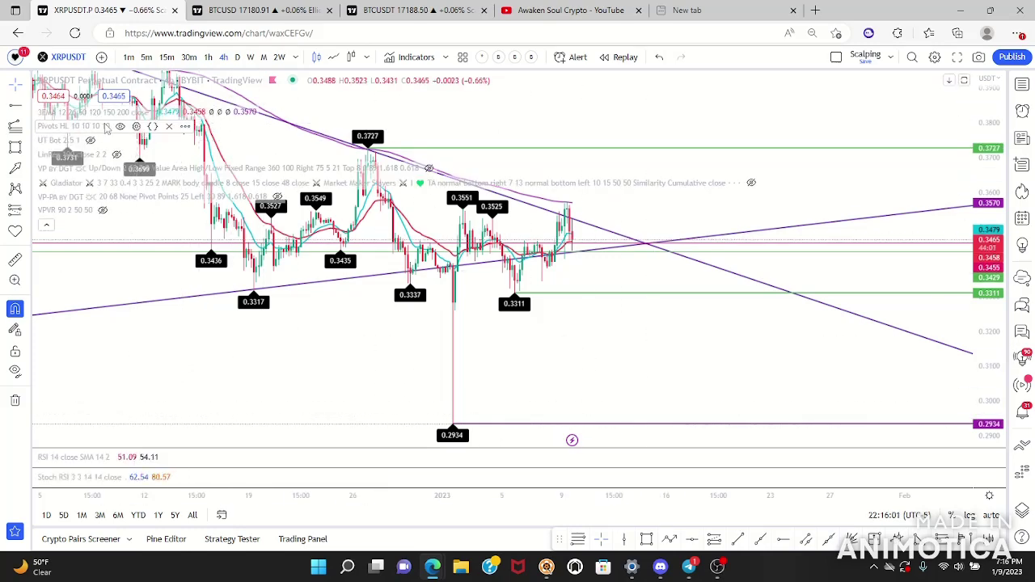
{"action": "left_click", "coordinate": [135, 127]}
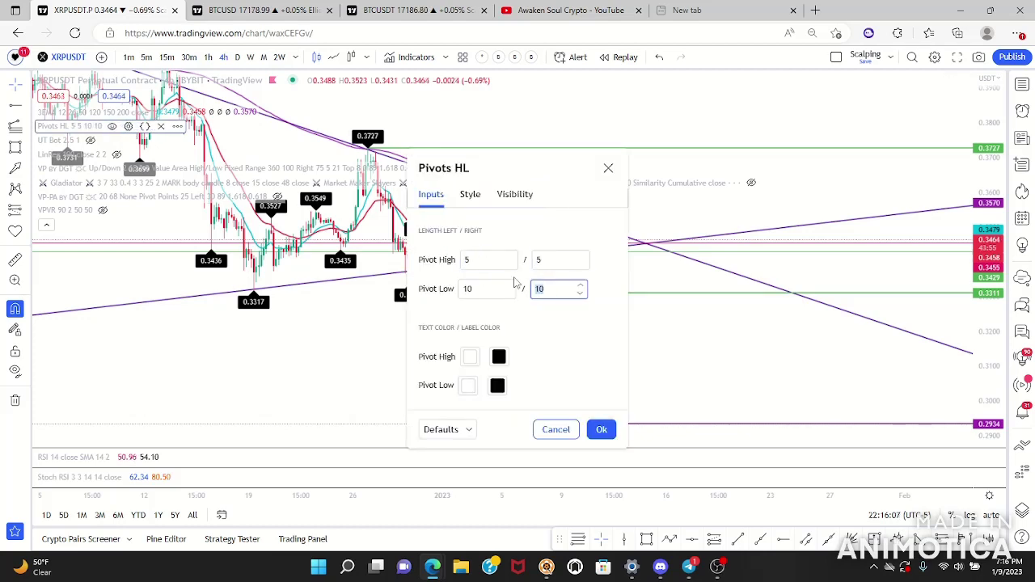
{"action": "left_click", "coordinate": [603, 431]}
{"action": "scroll", "coordinate": [696, 330], "scroll_direction": "up", "scroll_amount": 3}
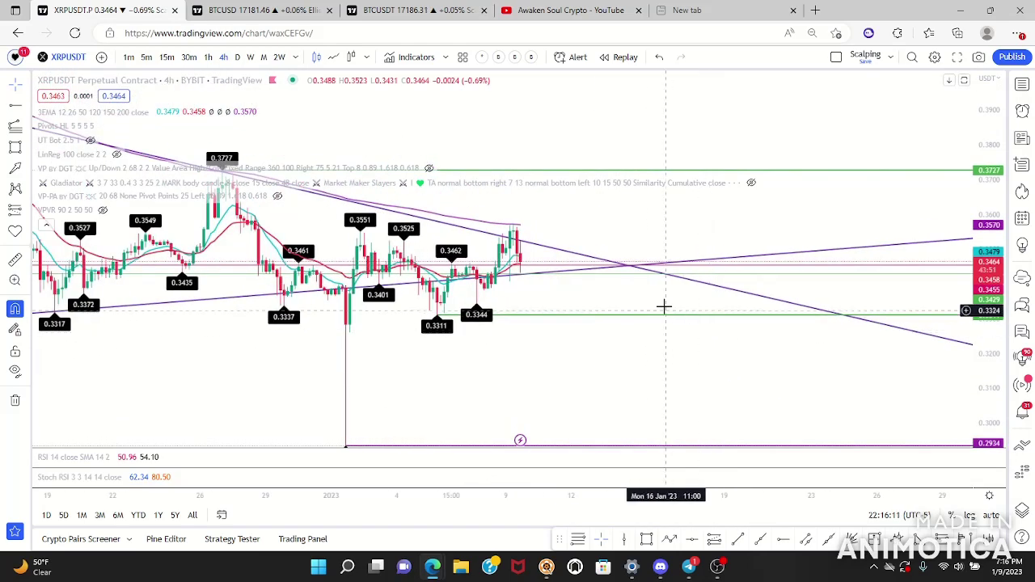
{"action": "left_click_drag", "start_coordinate": [666, 314], "coordinate": [699, 348]}
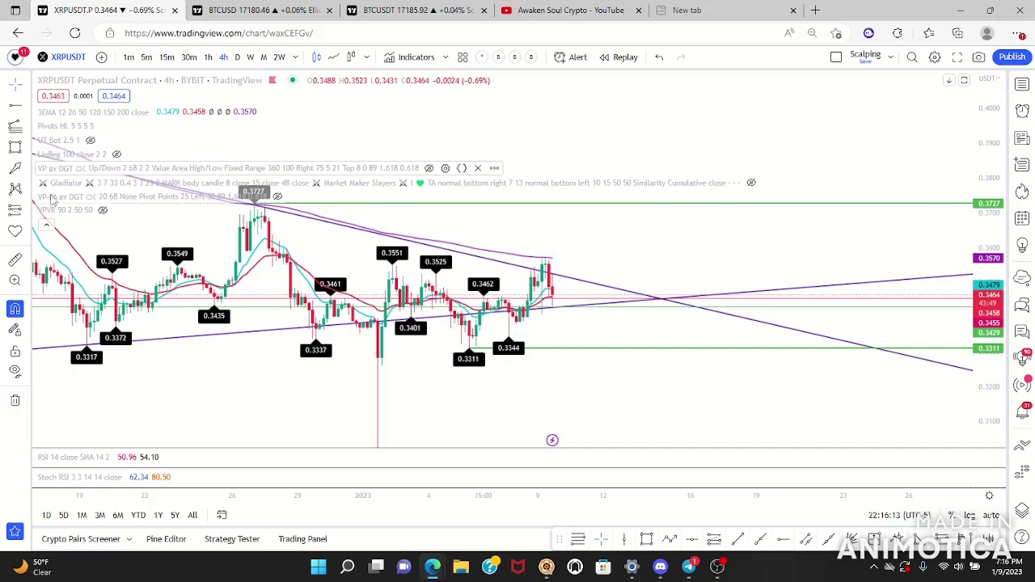
{"action": "left_click", "coordinate": [47, 224]}
Step: Draw an extended trendline from just below the 27 December high through the early January high near 0.3525
{"action": "scroll", "coordinate": [675, 323], "scroll_direction": "down", "scroll_amount": 5}
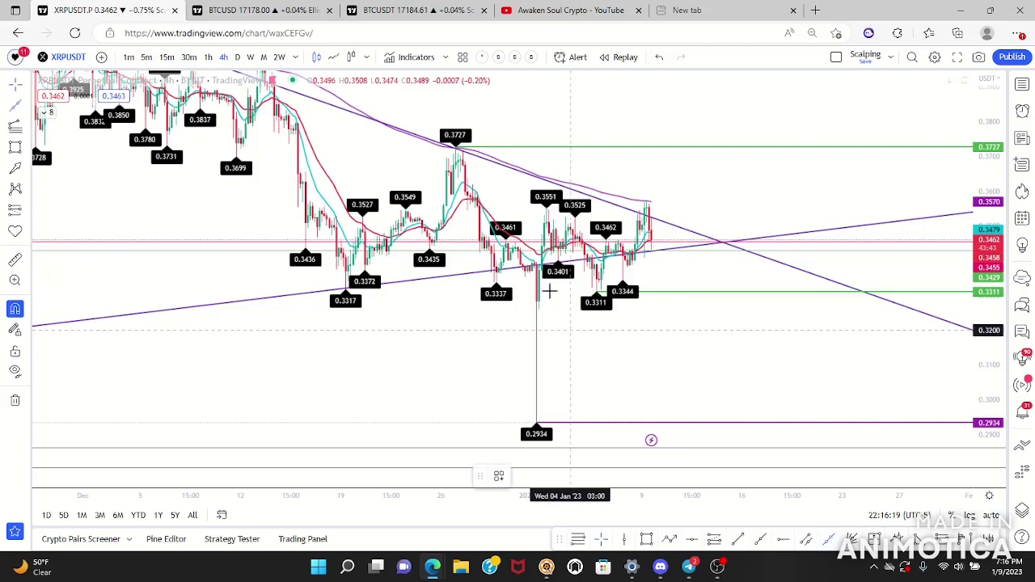
{"action": "left_click", "coordinate": [458, 152]}
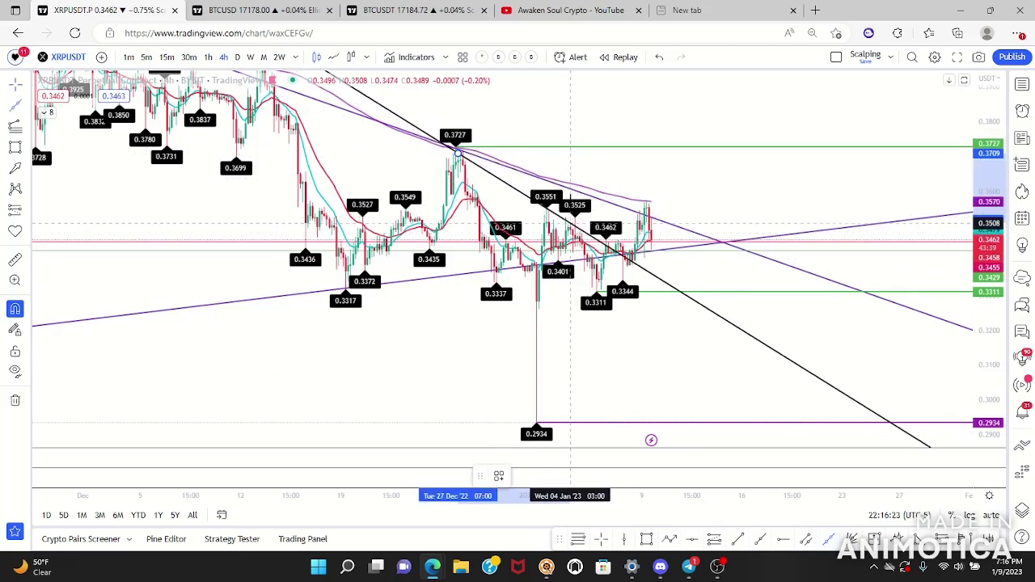
{"action": "left_click", "coordinate": [575, 217]}
Step: Move the black extended line's anchors to the 13 December high near 0.3966 and the 27 December high at 0.3727
{"action": "left_click_drag", "start_coordinate": [680, 141], "coordinate": [693, 245]}
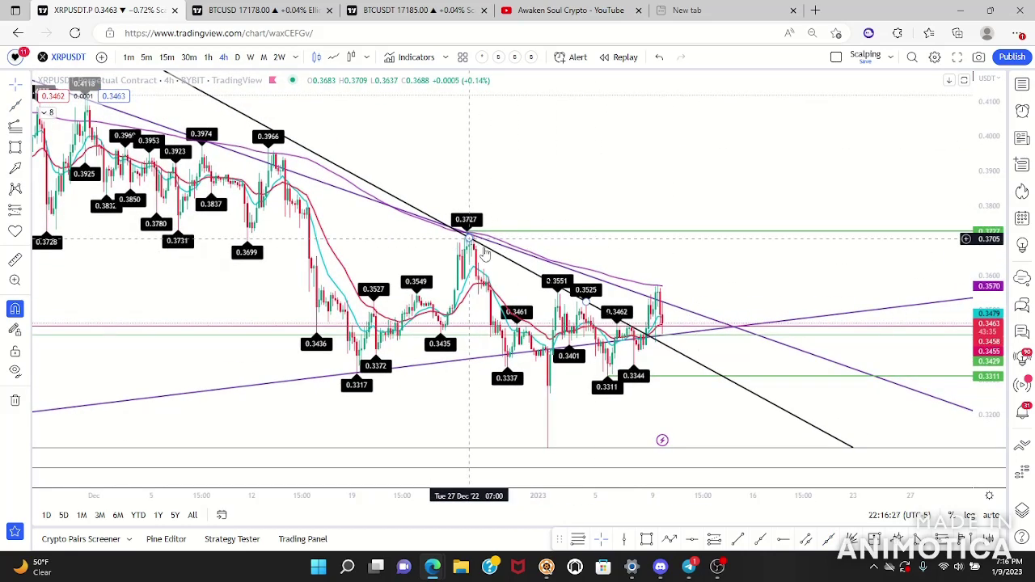
{"action": "mouse_move", "coordinate": [469, 235]}
{"action": "left_mouse_down"}
{"action": "mouse_move", "coordinate": [283, 145]}
{"action": "mouse_move", "coordinate": [267, 148]}
{"action": "left_mouse_up"}
{"action": "left_click_drag", "start_coordinate": [589, 306], "coordinate": [467, 233]}
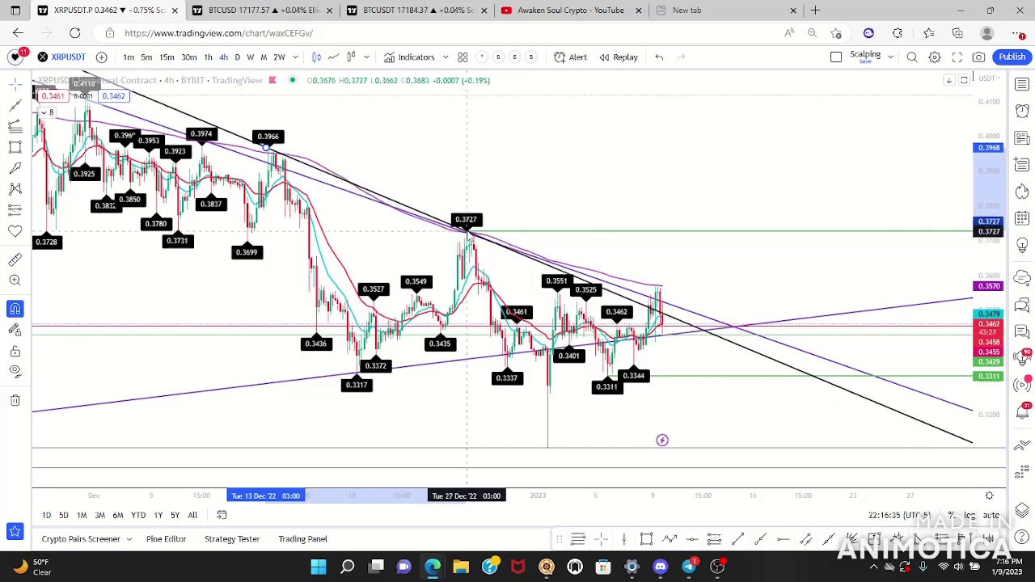
{"action": "scroll", "coordinate": [654, 203], "scroll_direction": "down", "scroll_amount": 4}
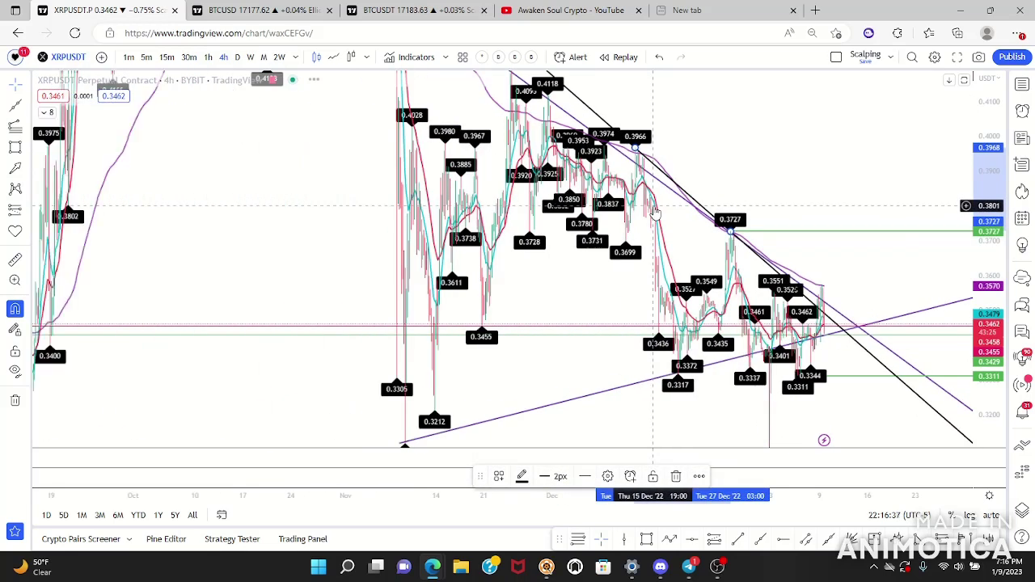
Step: Draw an extended black trendline through the 5 January low at 0.3311 and the 7 January low at 0.3344
{"action": "scroll", "coordinate": [653, 206], "scroll_direction": "up", "scroll_amount": 4}
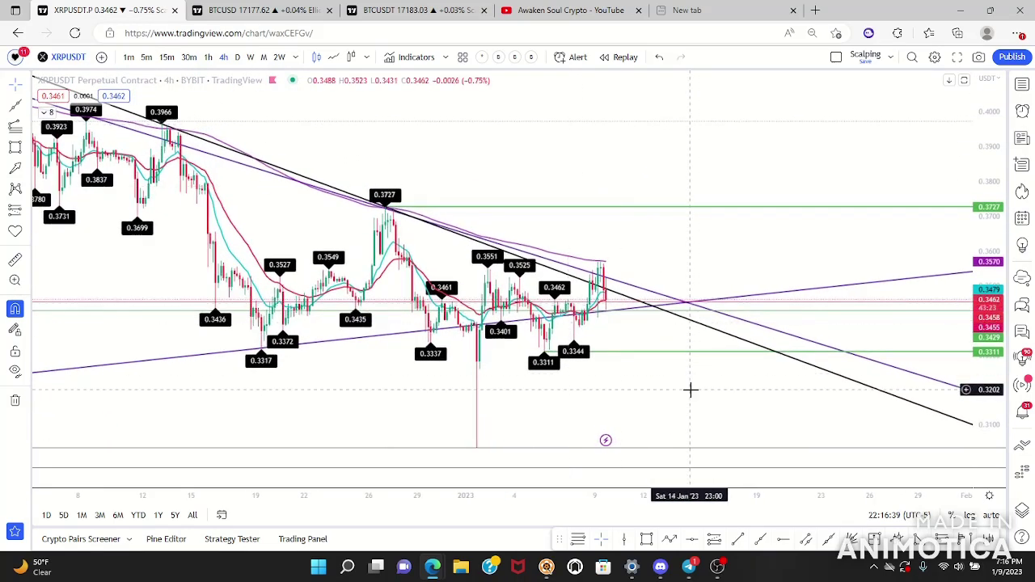
{"action": "left_click_drag", "start_coordinate": [694, 396], "coordinate": [710, 338]}
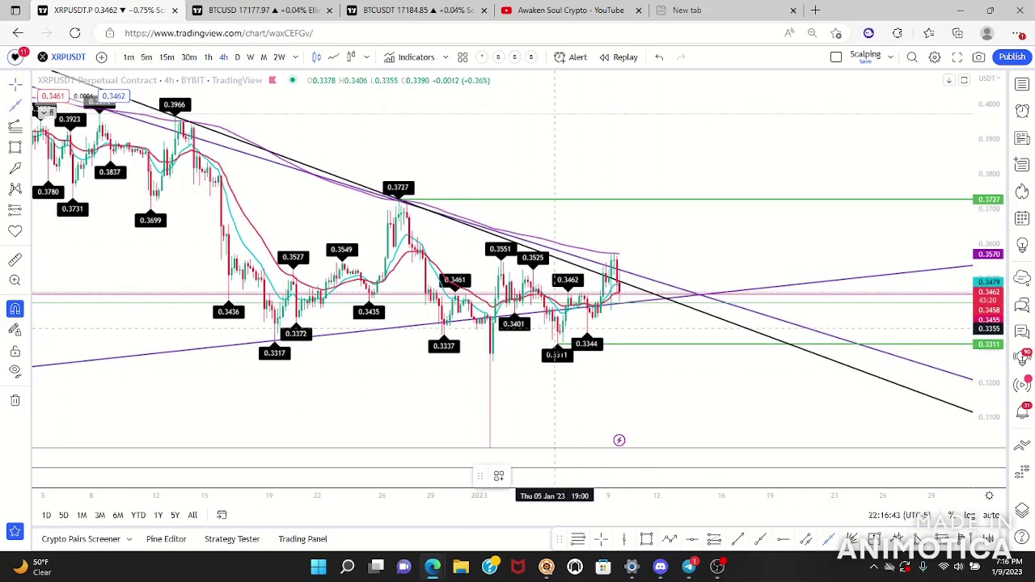
{"action": "left_click", "coordinate": [557, 344]}
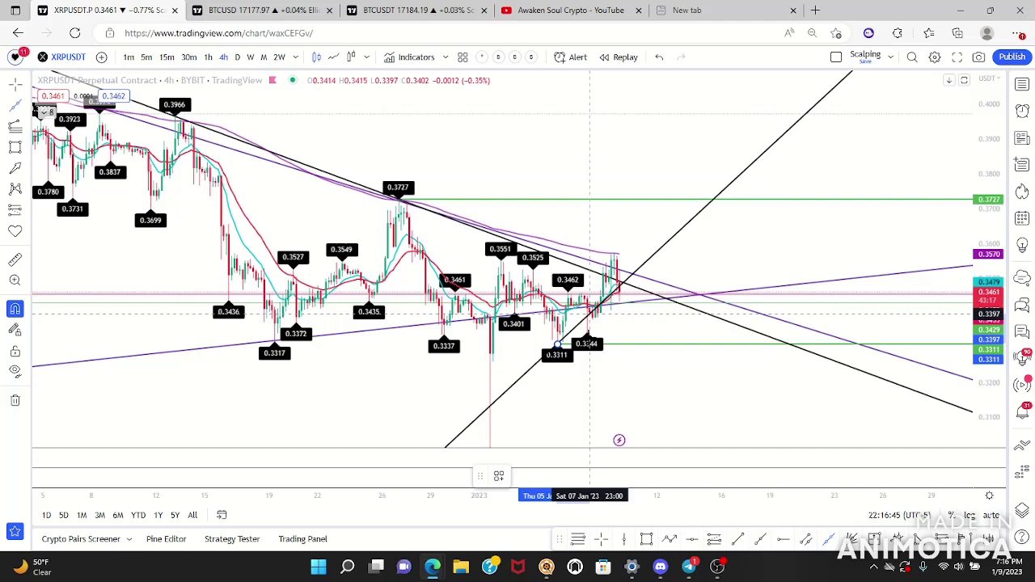
{"action": "left_click", "coordinate": [588, 346]}
{"action": "mouse_move", "coordinate": [587, 344]}
{"action": "left_mouse_down"}
{"action": "mouse_move", "coordinate": [584, 335]}
{"action": "mouse_move", "coordinate": [588, 343]}
{"action": "left_mouse_up"}
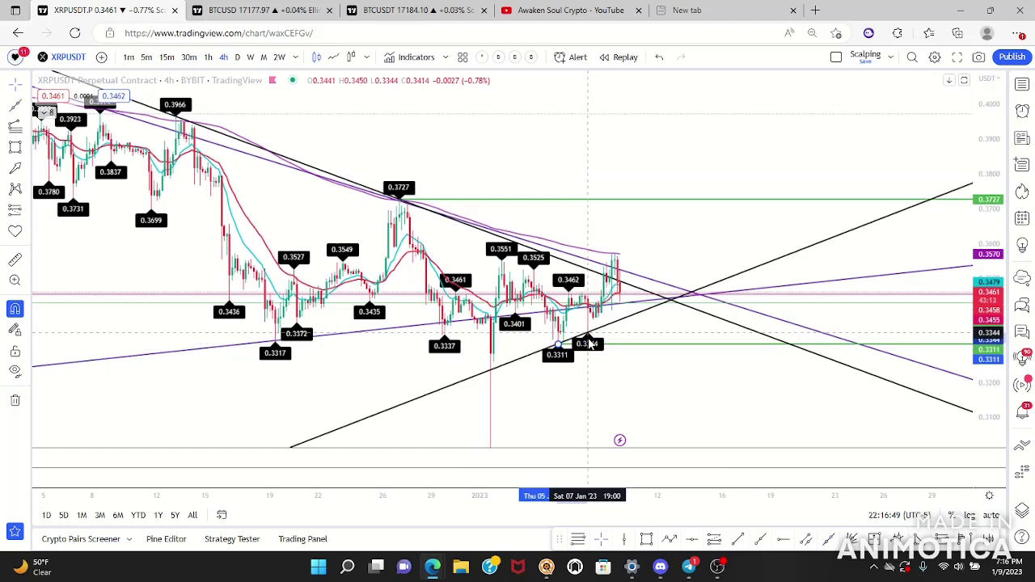
Step: Examine the latest 4-hour candles around the converging black and purple trendlines and the 0.3727 and 0.3311 rays
{"action": "scroll", "coordinate": [620, 368], "scroll_direction": "up", "scroll_amount": 3}
{"action": "scroll", "coordinate": [639, 350], "scroll_direction": "down", "scroll_amount": 4}
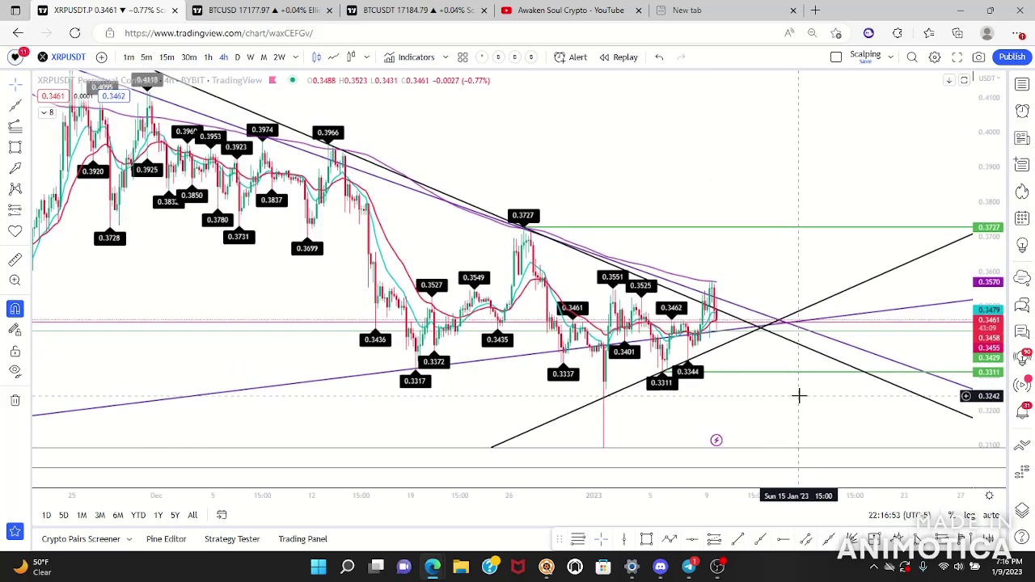
{"action": "scroll", "coordinate": [797, 396], "scroll_direction": "up", "scroll_amount": 3}
{"action": "scroll", "coordinate": [758, 322], "scroll_direction": "down", "scroll_amount": 2}
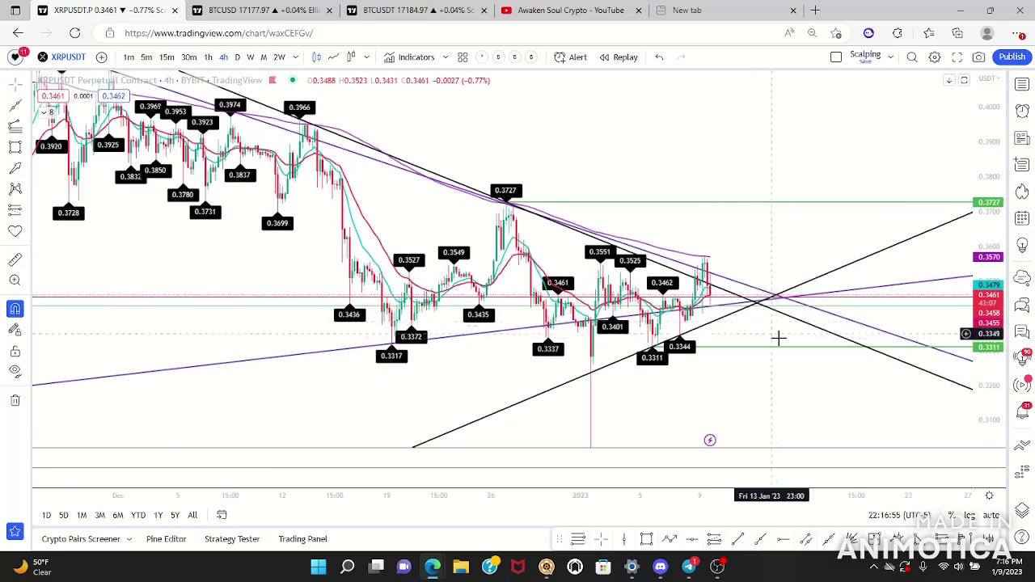
{"action": "left_click_drag", "start_coordinate": [788, 356], "coordinate": [731, 340]}
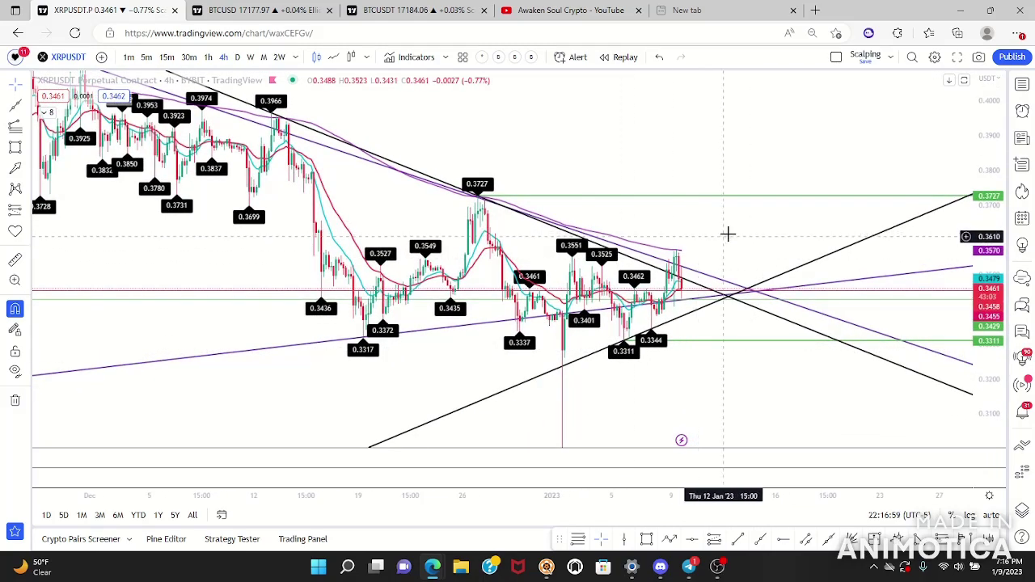
{"action": "scroll", "coordinate": [758, 224], "scroll_direction": "up", "scroll_amount": 2}
{"action": "left_click_drag", "start_coordinate": [762, 214], "coordinate": [762, 208]}
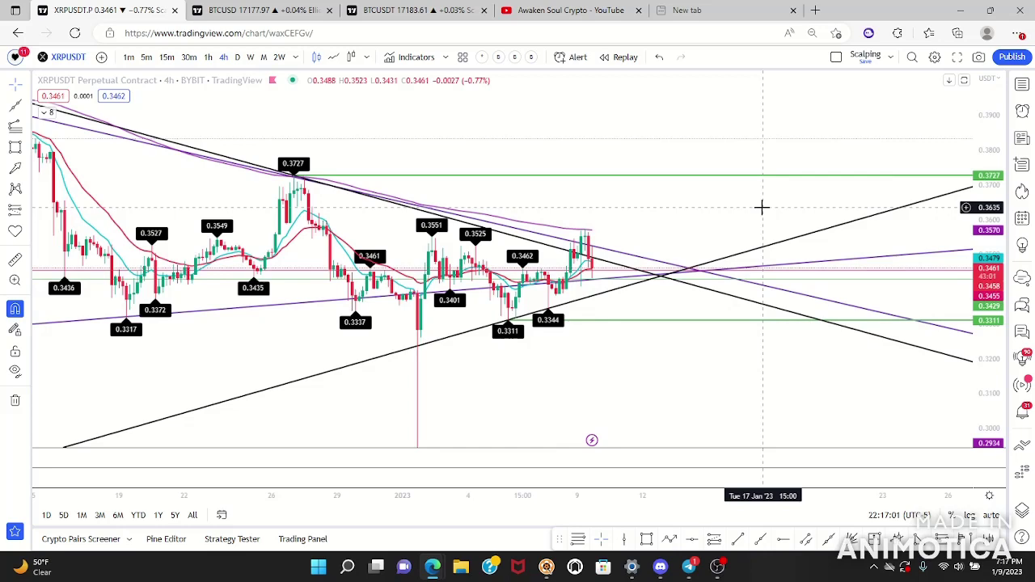
{"action": "left_click_drag", "start_coordinate": [974, 381], "coordinate": [975, 289]}
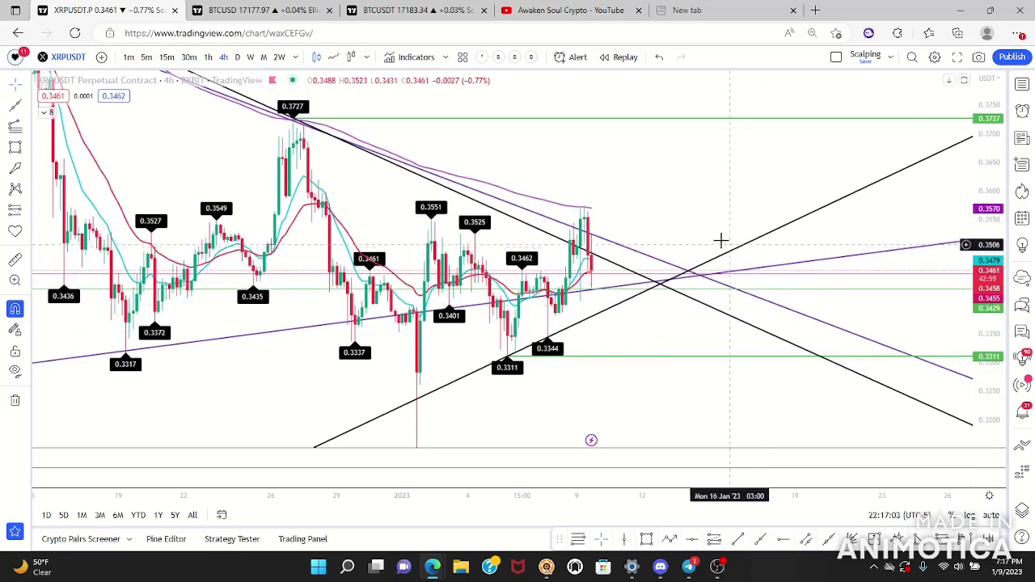
{"action": "left_click_drag", "start_coordinate": [702, 216], "coordinate": [811, 212]}
{"action": "scroll", "coordinate": [813, 210], "scroll_direction": "up", "scroll_amount": 3}
{"action": "left_click_drag", "start_coordinate": [495, 180], "coordinate": [561, 202]}
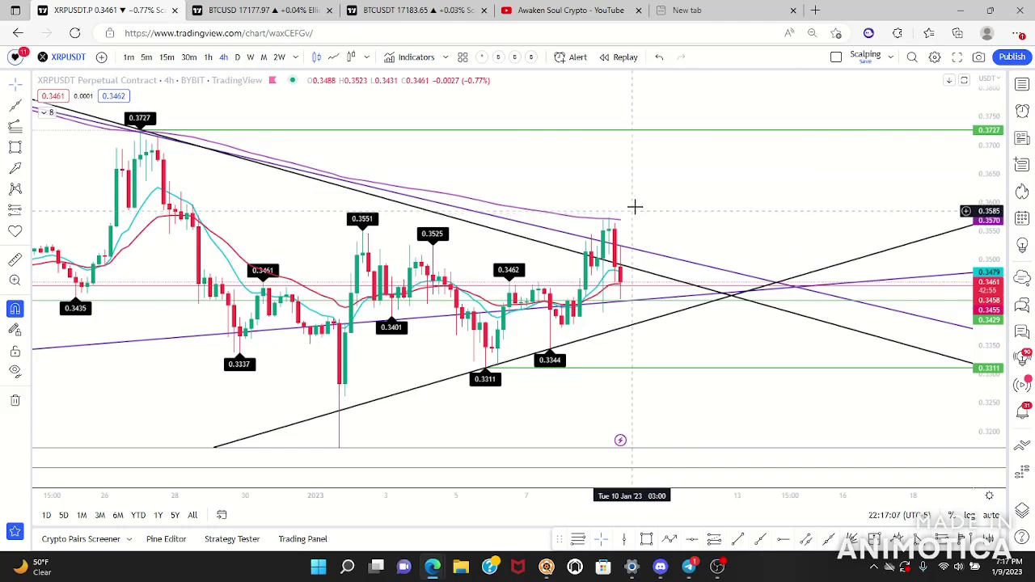
{"action": "scroll", "coordinate": [728, 203], "scroll_direction": "left", "scroll_amount": 3}
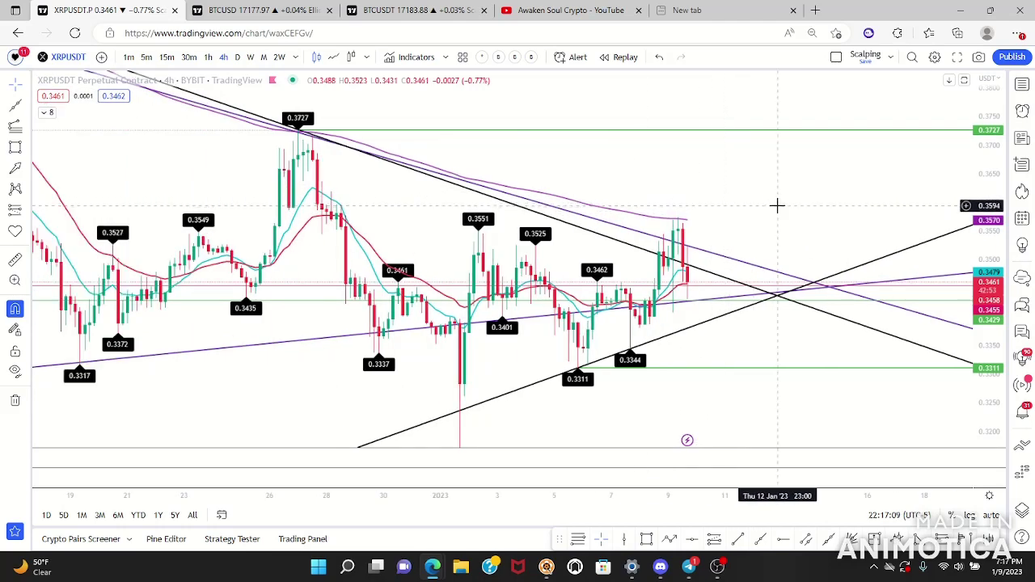
Step: Draw green horizontal rays from the 8 January low at 0.3381 and the 2 January high at 0.3551
{"action": "scroll", "coordinate": [777, 206], "scroll_direction": "right", "scroll_amount": 3}
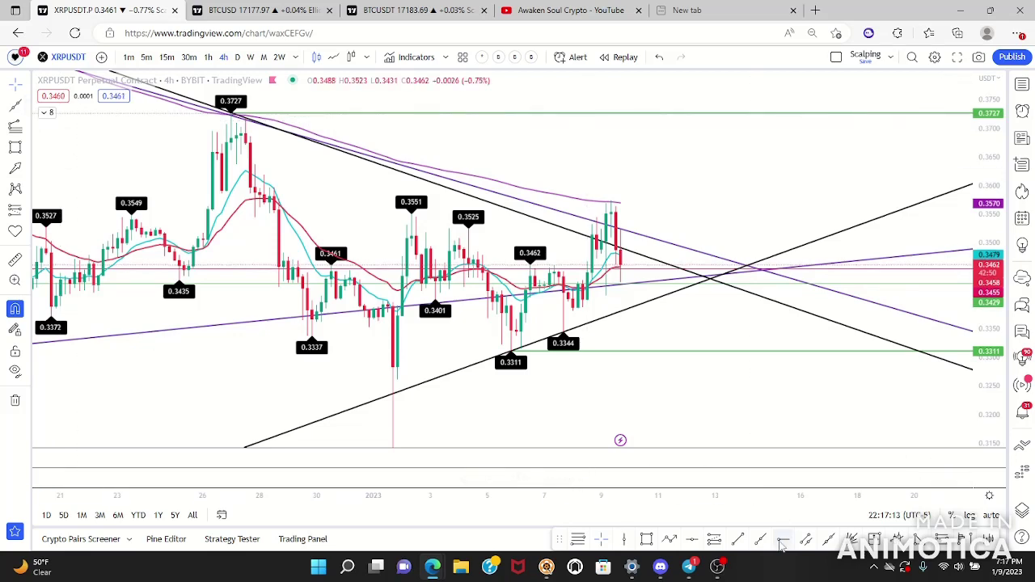
{"action": "left_click", "coordinate": [572, 313]}
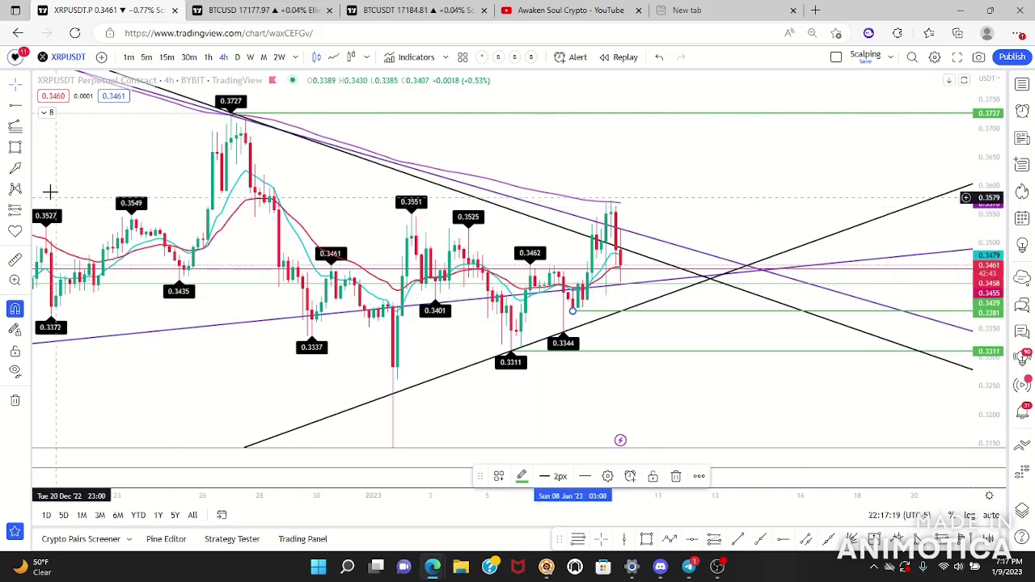
{"action": "left_click", "coordinate": [11, 104]}
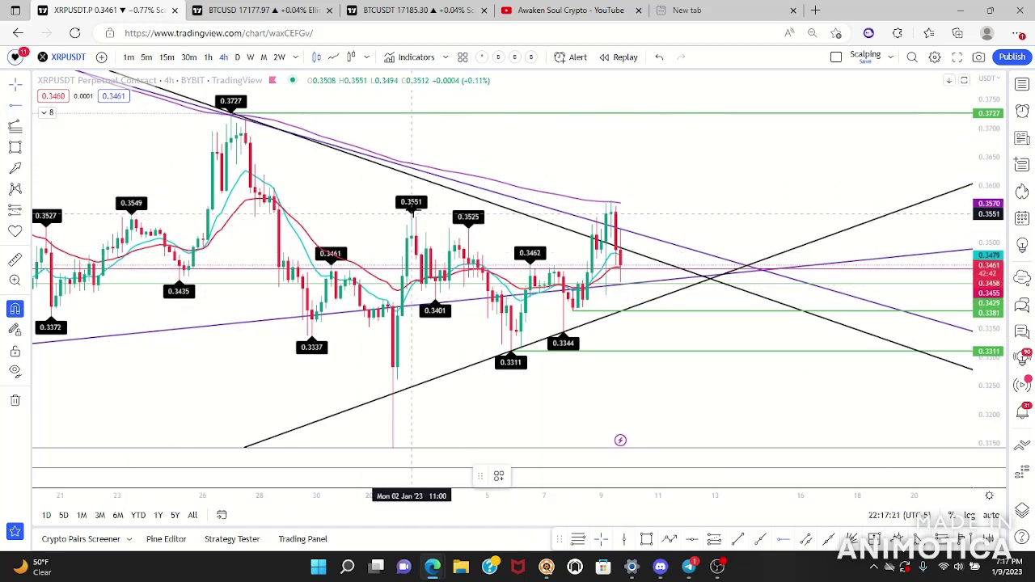
{"action": "left_click", "coordinate": [412, 214]}
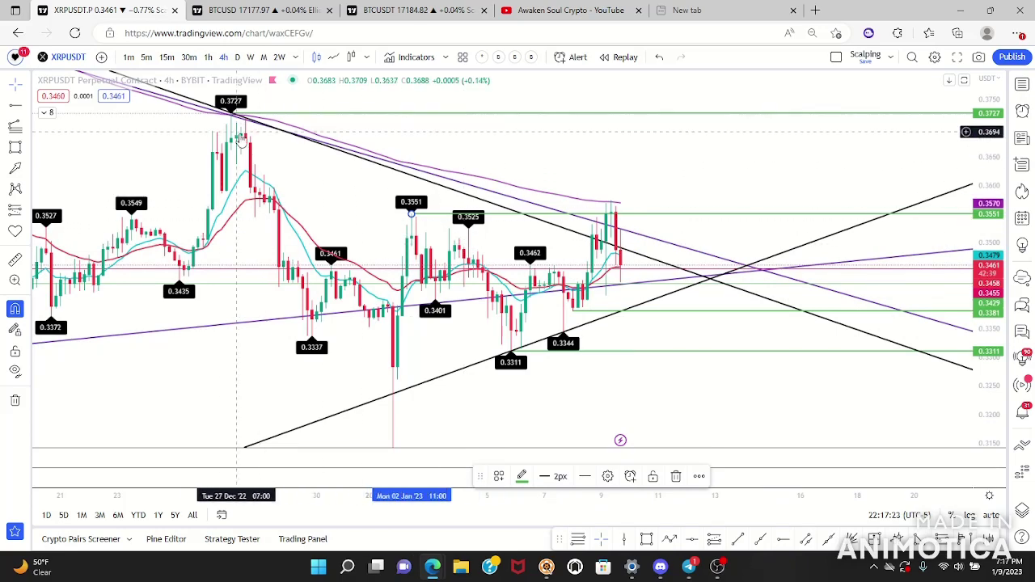
{"action": "left_click", "coordinate": [752, 186]}
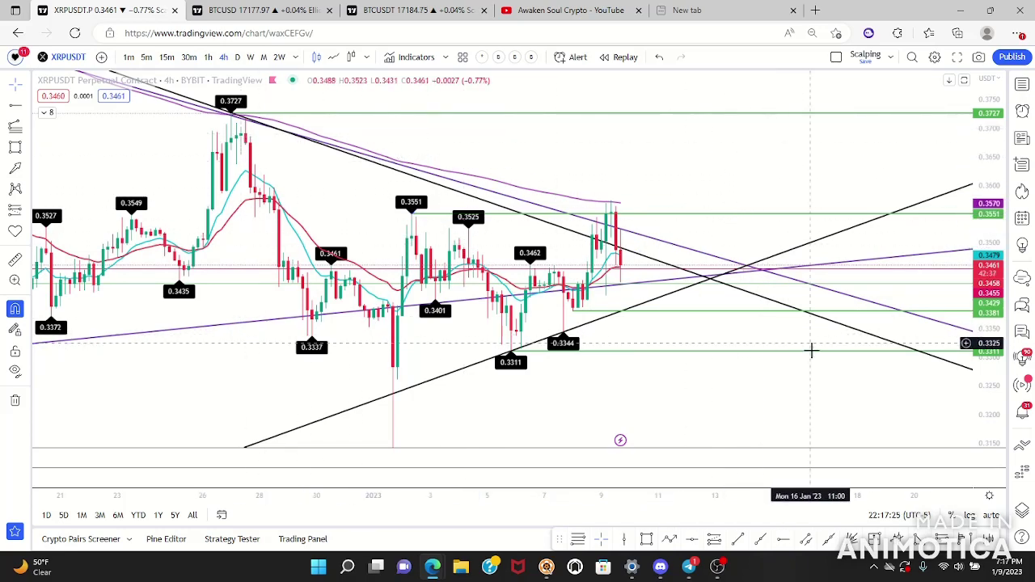
Step: Examine the current candle between the 0.3551 and 0.3381 rays and review the list of applied indicators
{"action": "left_click_drag", "start_coordinate": [818, 368], "coordinate": [802, 407]}
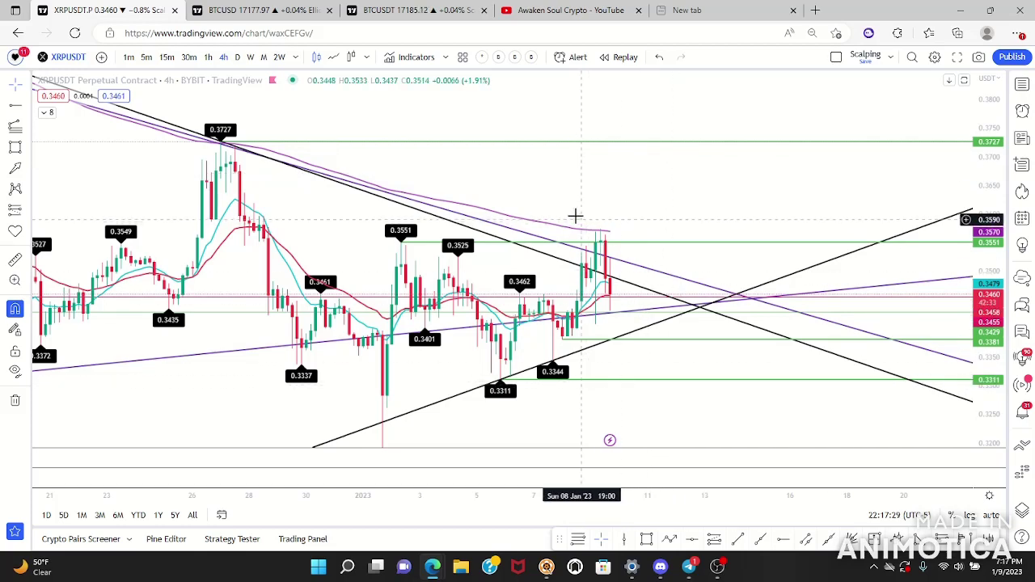
{"action": "mouse_move", "coordinate": [1005, 166]}
{"action": "left_mouse_down"}
{"action": "mouse_move", "coordinate": [1005, 194]}
{"action": "mouse_move", "coordinate": [1006, 185]}
{"action": "left_mouse_up"}
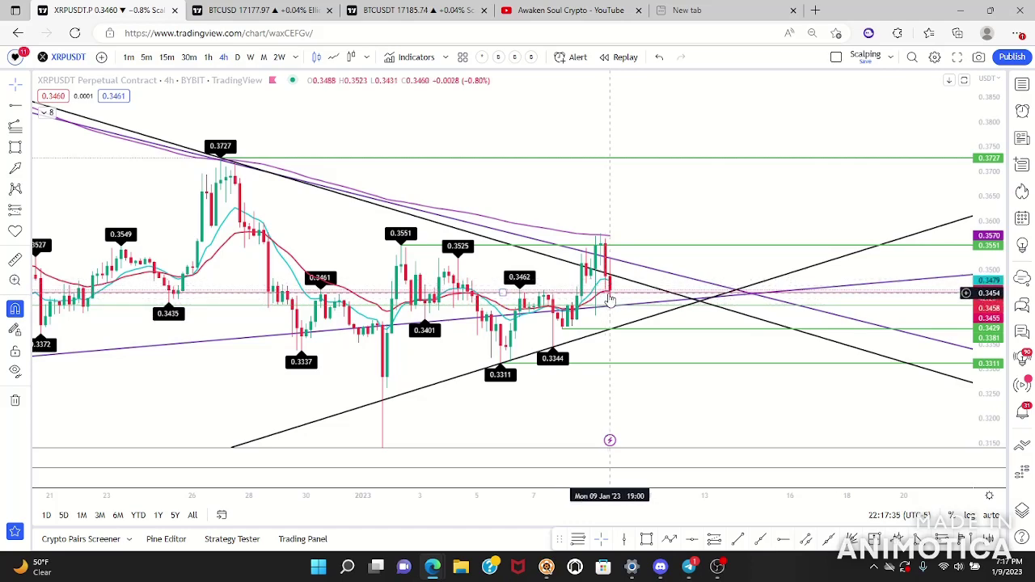
{"action": "left_click", "coordinate": [47, 114]}
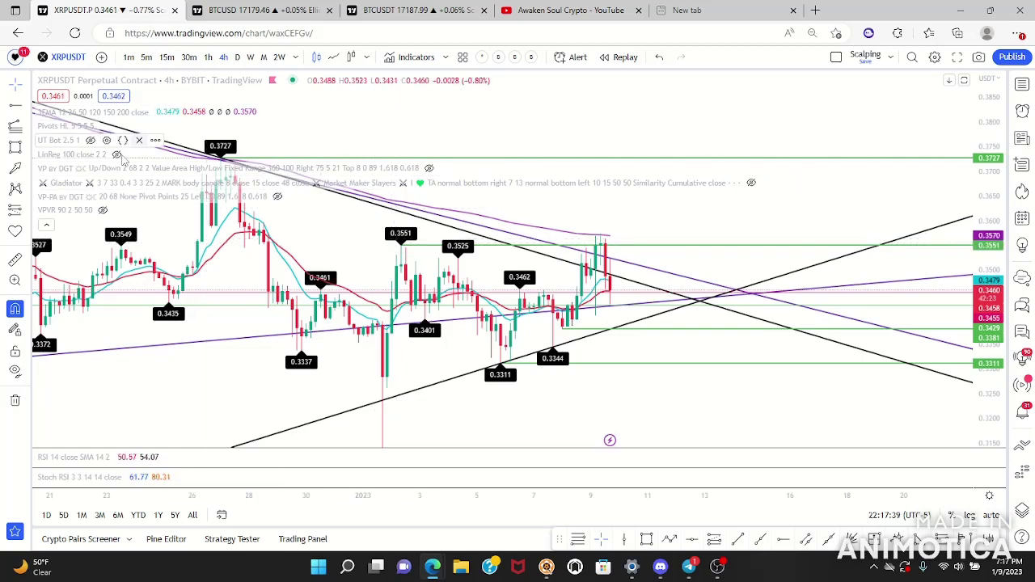
{"action": "left_click", "coordinate": [48, 224]}
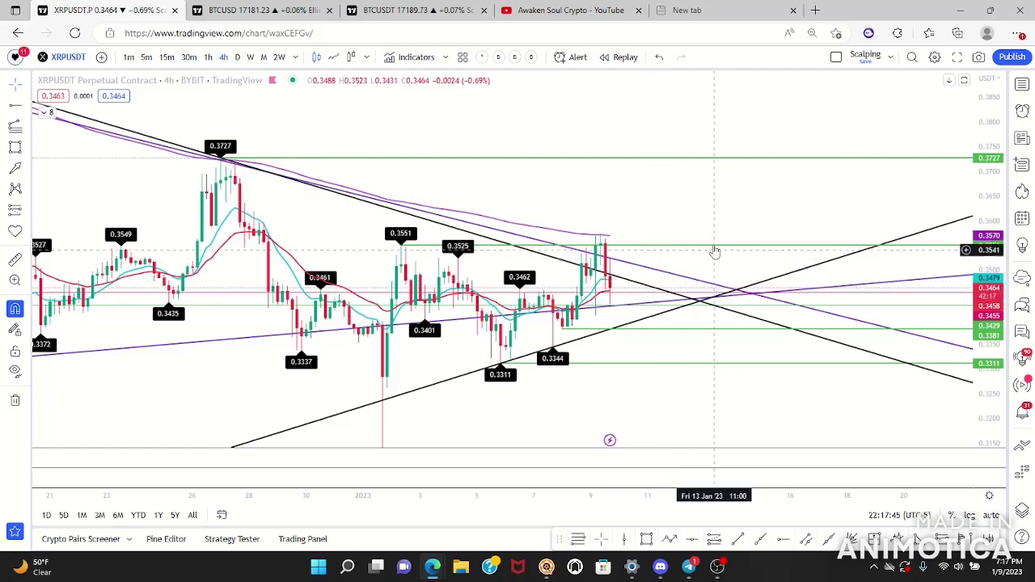
Step: Draw a green horizontal ray at 0.3629 starting on 1 January at the descending black trendline
{"action": "left_click_drag", "start_coordinate": [699, 212], "coordinate": [695, 207]}
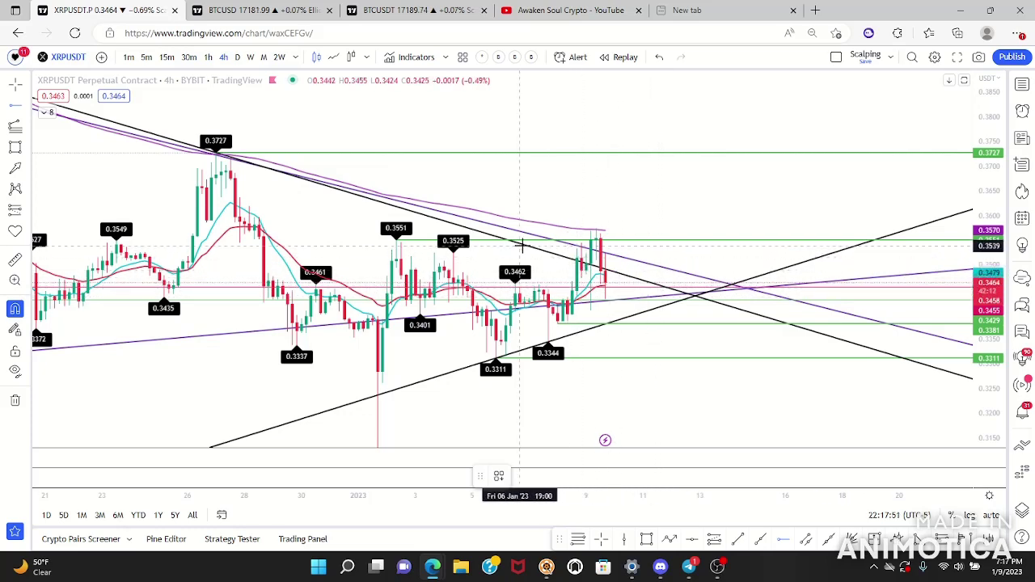
{"action": "left_click_drag", "start_coordinate": [1000, 212], "coordinate": [1003, 271]}
{"action": "scroll", "coordinate": [632, 237], "scroll_direction": "down", "scroll_amount": 5}
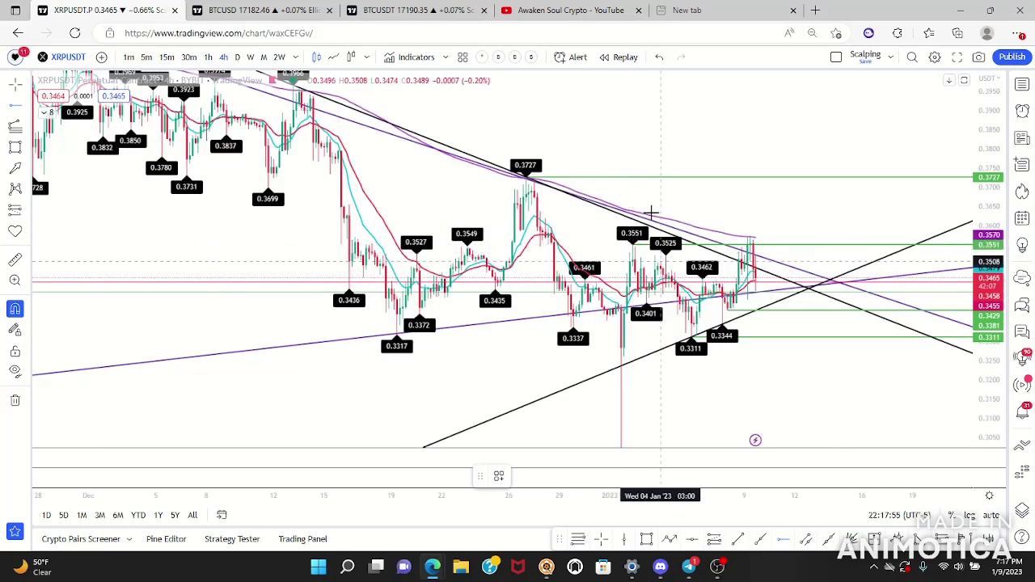
{"action": "scroll", "coordinate": [784, 252], "scroll_direction": "up", "scroll_amount": 2}
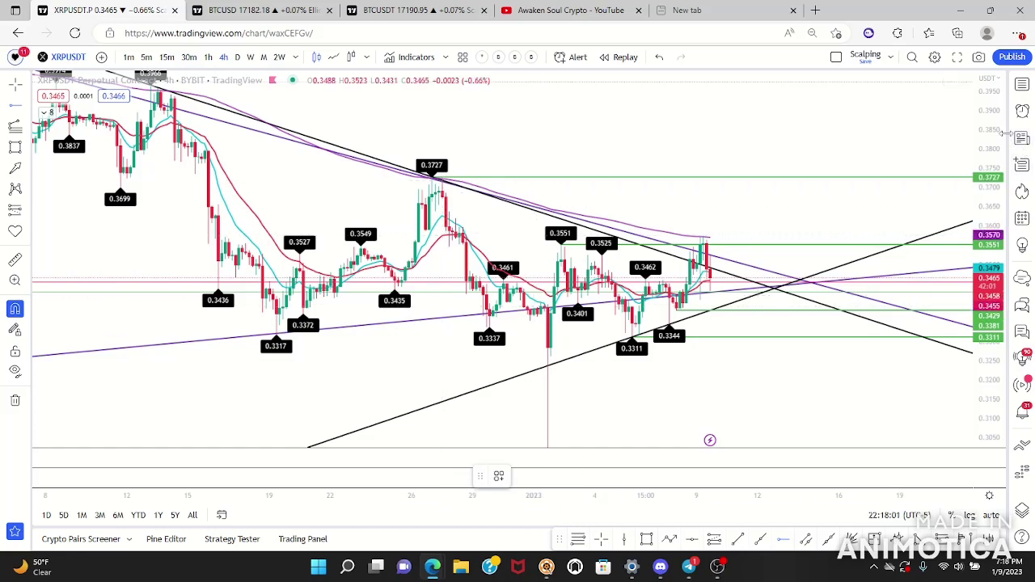
{"action": "left_click_drag", "start_coordinate": [1001, 130], "coordinate": [1001, 210]}
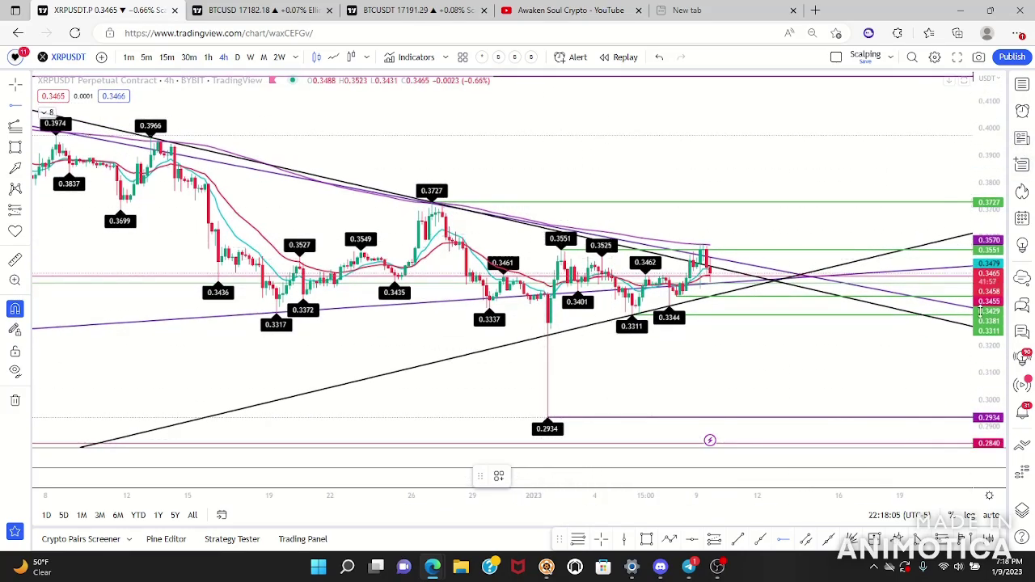
{"action": "left_click_drag", "start_coordinate": [994, 282], "coordinate": [994, 91]}
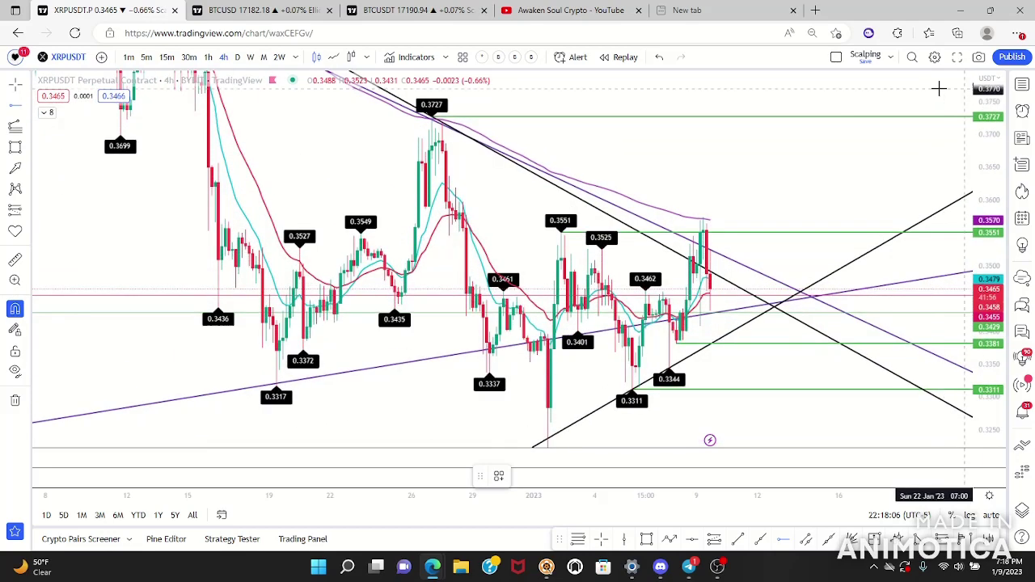
{"action": "left_click", "coordinate": [549, 181]}
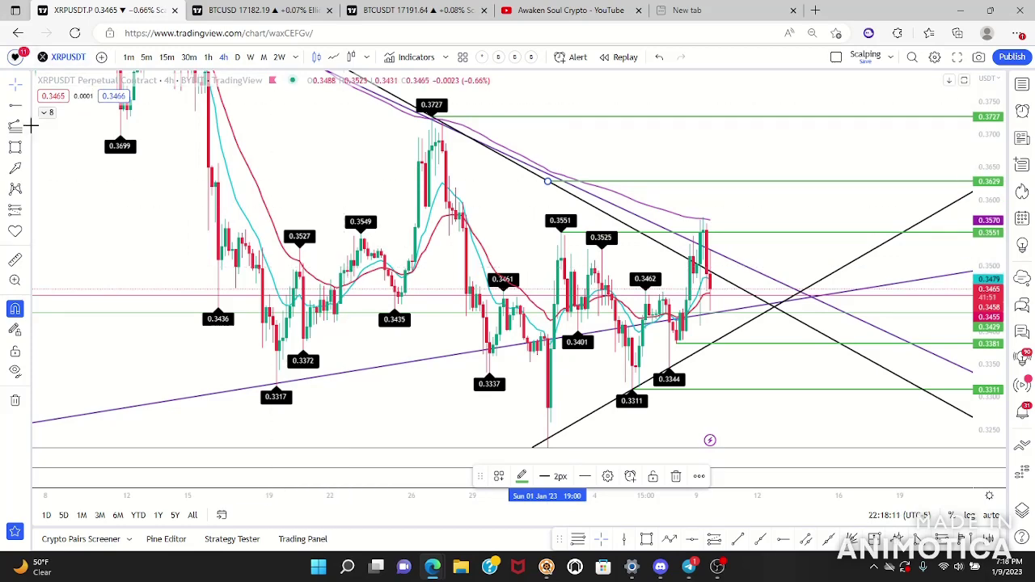
Step: Draw a rectangle over the 0.3629 ray from 0.3641 to 0.3622, spanning 9 to 20 January, and make its green fill more opaque
{"action": "left_click", "coordinate": [16, 148]}
{"action": "left_click", "coordinate": [707, 173]}
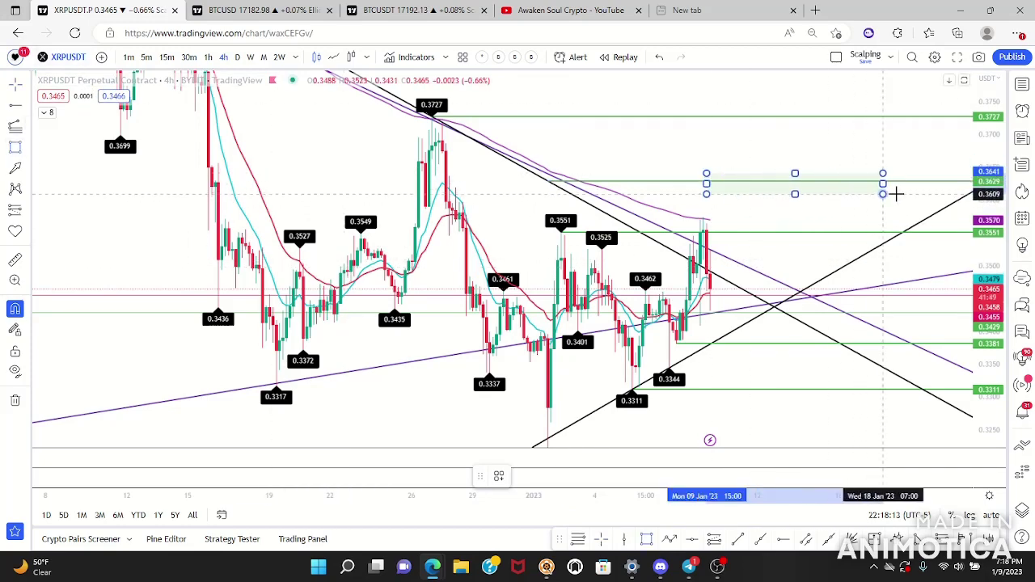
{"action": "left_click", "coordinate": [927, 186]}
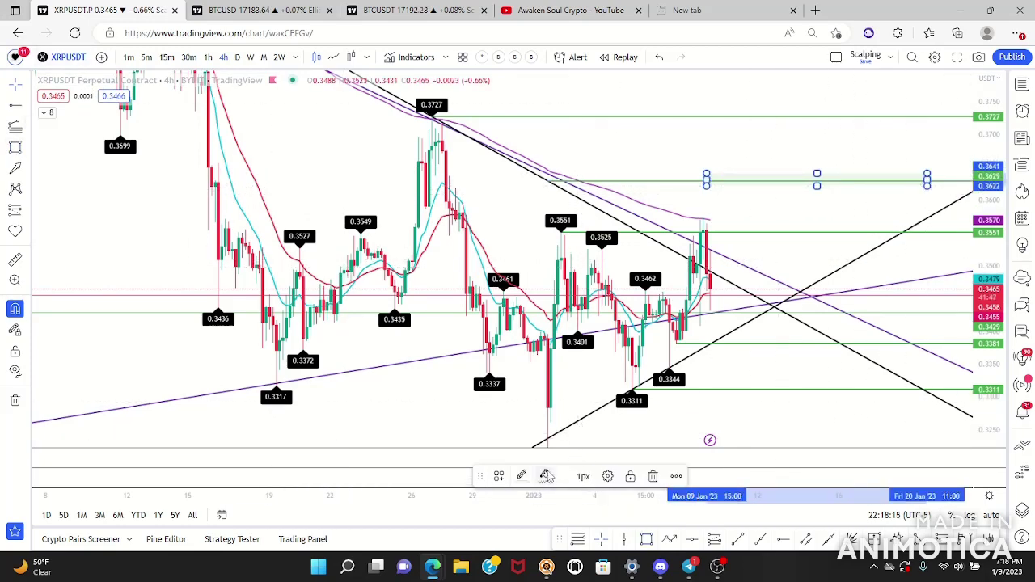
{"action": "left_click", "coordinate": [547, 476]}
{"action": "left_click_drag", "start_coordinate": [590, 541], "coordinate": [609, 537]}
{"action": "left_click", "coordinate": [809, 349]}
Step: Examine the price structure between the green 0.3629 zone, the trendline crossing and the supports at 0.3381 and 0.3311
{"action": "left_click_drag", "start_coordinate": [993, 146], "coordinate": [943, 334]}
{"action": "left_click_drag", "start_coordinate": [816, 398], "coordinate": [676, 387]}
{"action": "left_click_drag", "start_coordinate": [988, 380], "coordinate": [1003, 317]}
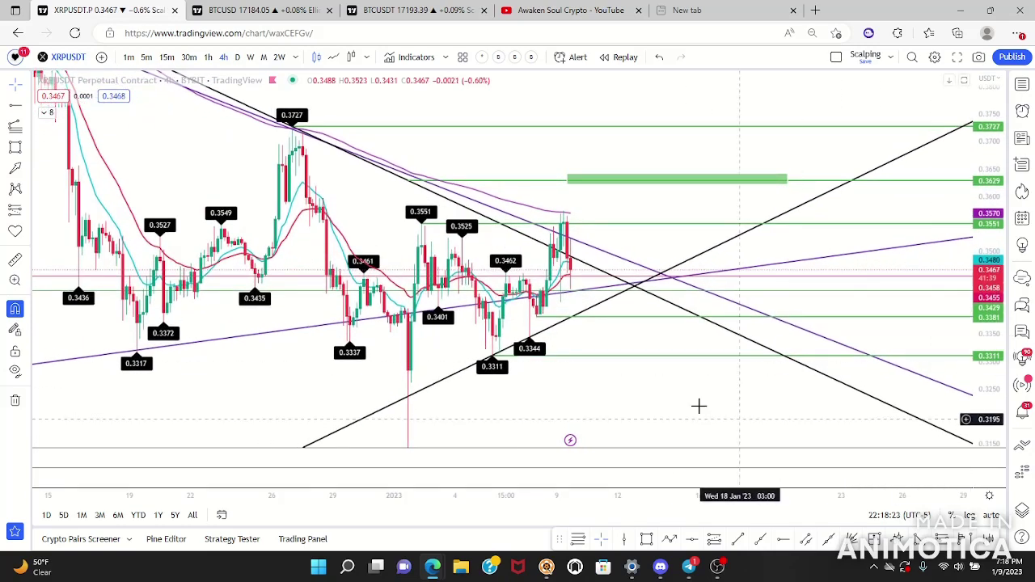
{"action": "left_click_drag", "start_coordinate": [676, 384], "coordinate": [689, 355]}
{"action": "scroll", "coordinate": [740, 379], "scroll_direction": "up", "scroll_amount": 3}
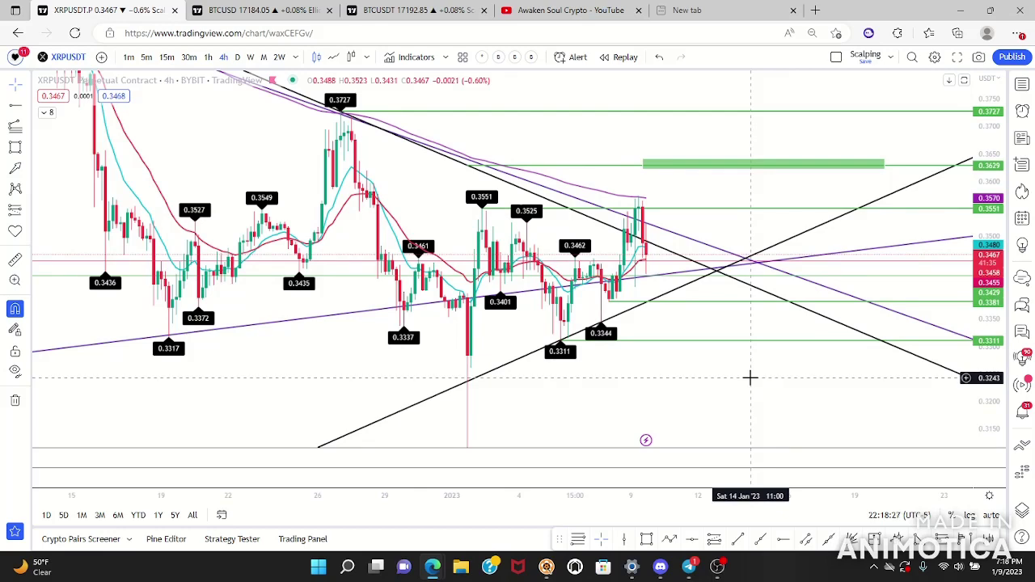
{"action": "scroll", "coordinate": [751, 378], "scroll_direction": "right", "scroll_amount": 5}
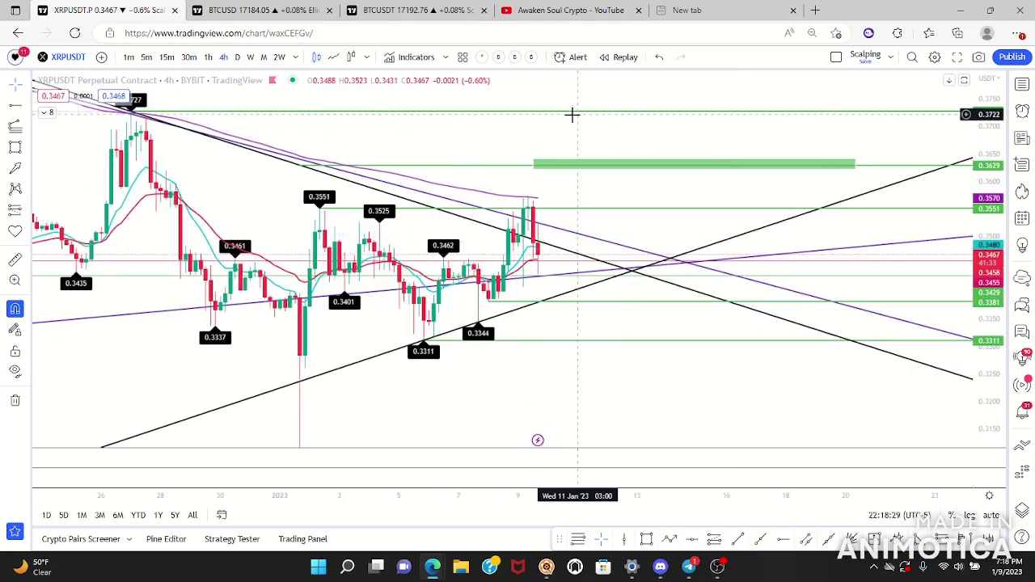
{"action": "left_click_drag", "start_coordinate": [599, 389], "coordinate": [628, 376]}
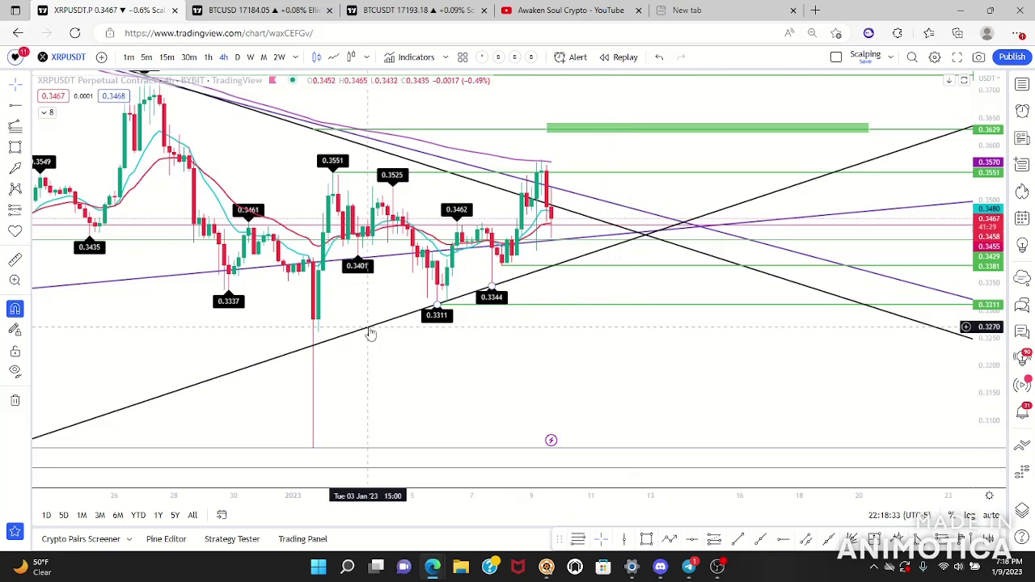
Step: Draw a green horizontal ray at 0.3321 from 6 January and a thin green rectangle over it, starting on 11 January at 0.3328
{"action": "scroll", "coordinate": [370, 331], "scroll_direction": "down", "scroll_amount": 1}
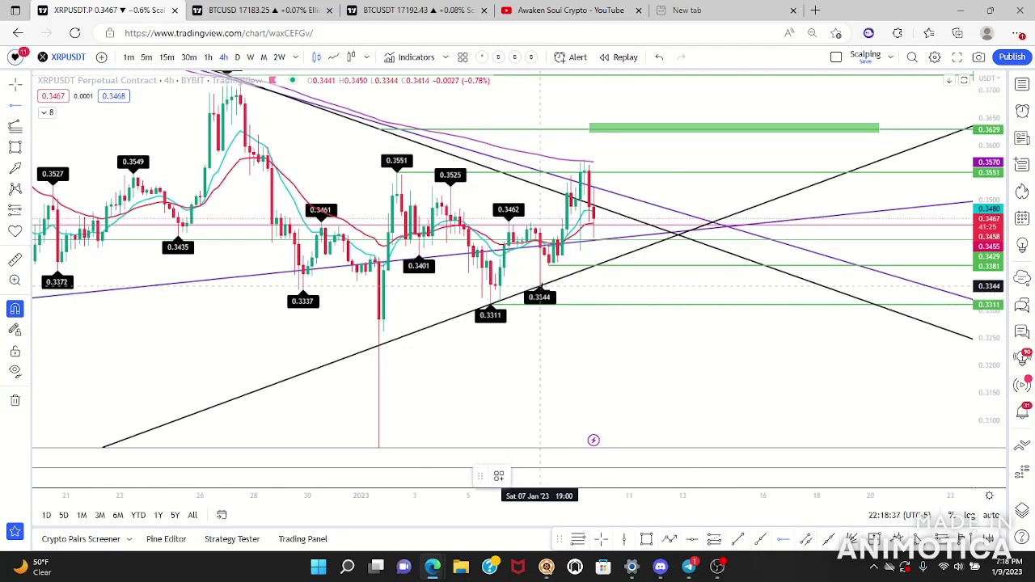
{"action": "left_click", "coordinate": [508, 299]}
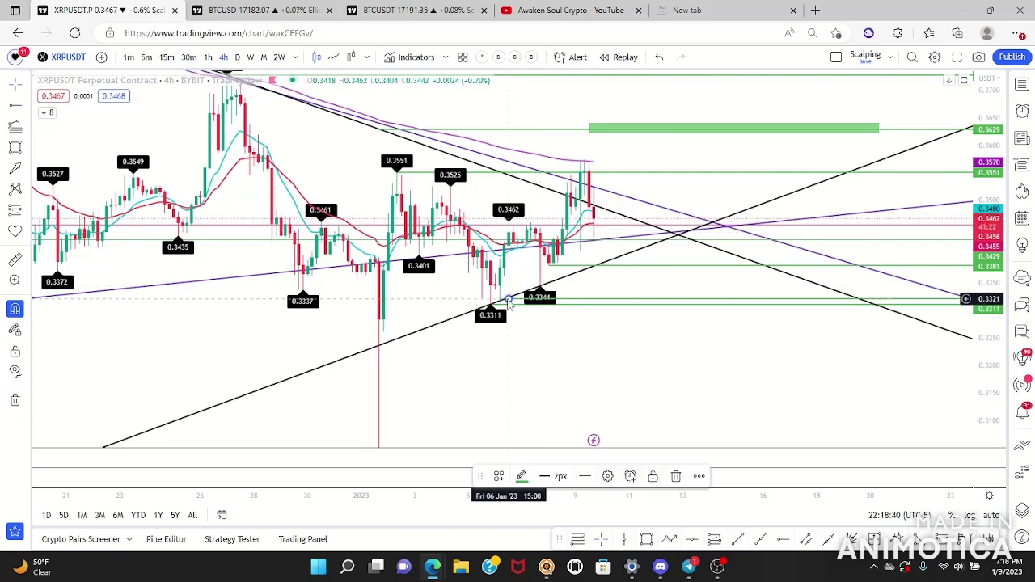
{"action": "left_click", "coordinate": [14, 148]}
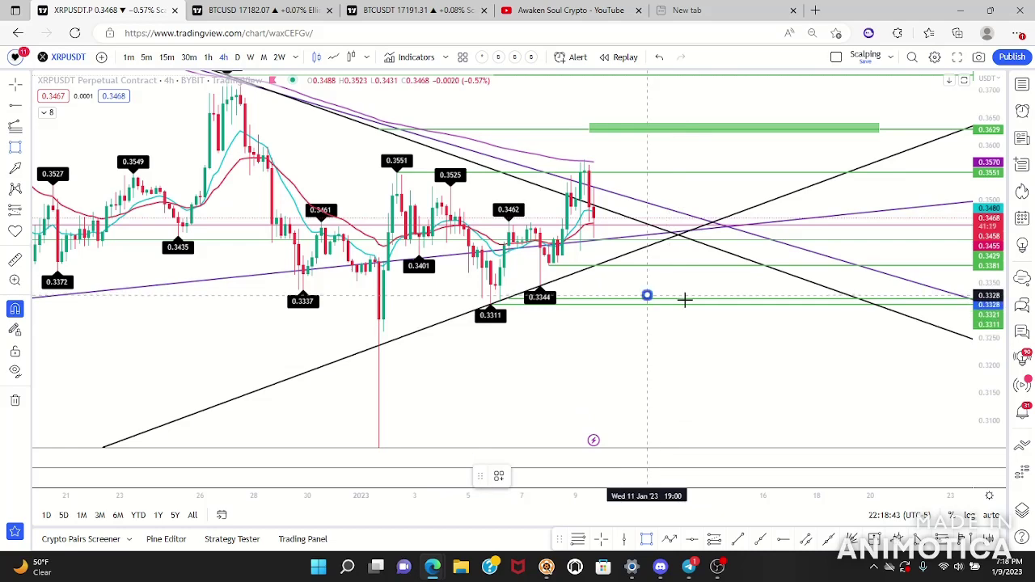
{"action": "left_click_drag", "start_coordinate": [647, 296], "coordinate": [812, 298]}
{"action": "left_click", "coordinate": [779, 371]}
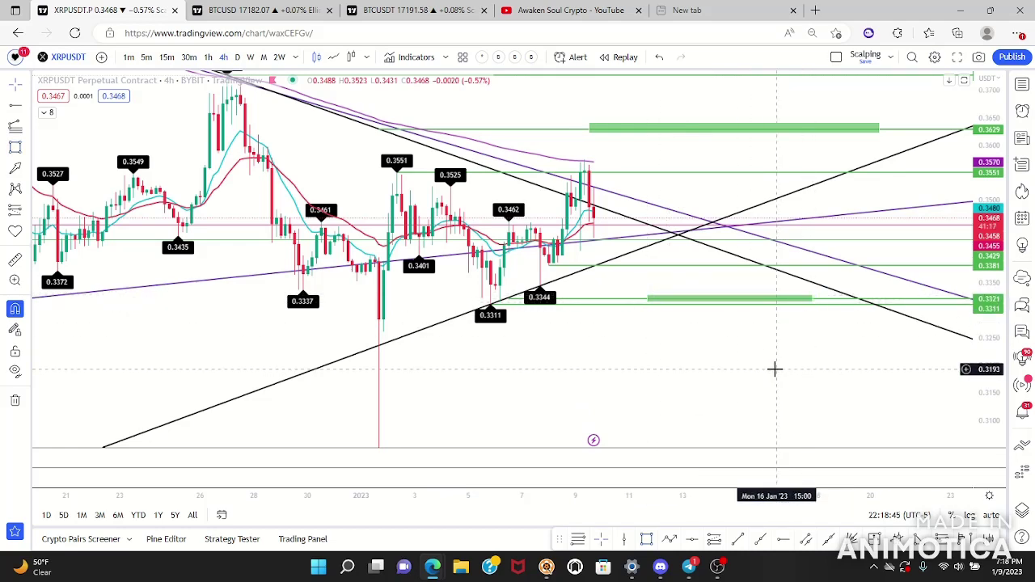
Step: Restore the two collapsed oscillator panes below the price chart and make both of them taller
{"action": "left_click_drag", "start_coordinate": [766, 390], "coordinate": [753, 421]}
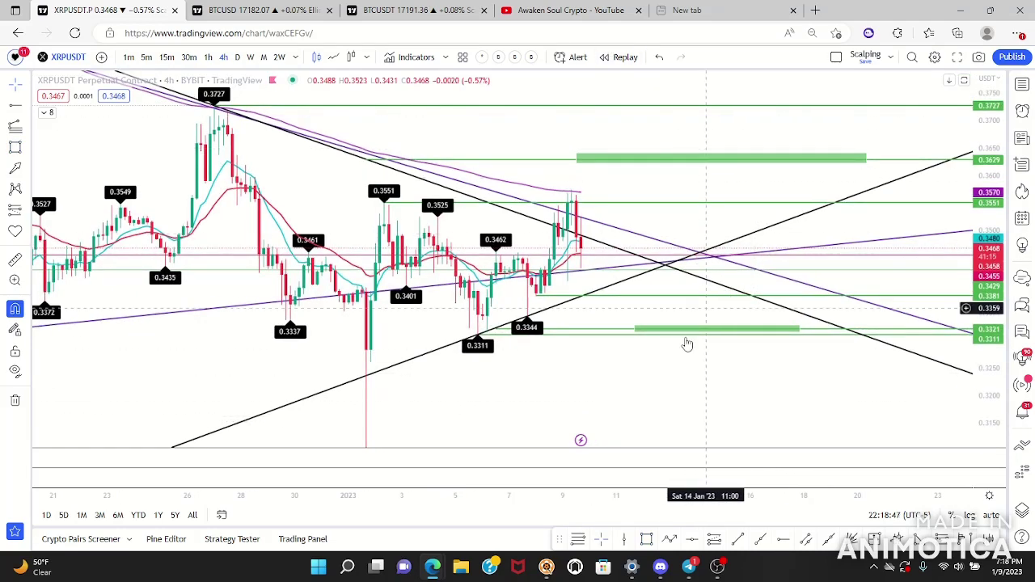
{"action": "left_click_drag", "start_coordinate": [654, 383], "coordinate": [651, 365]}
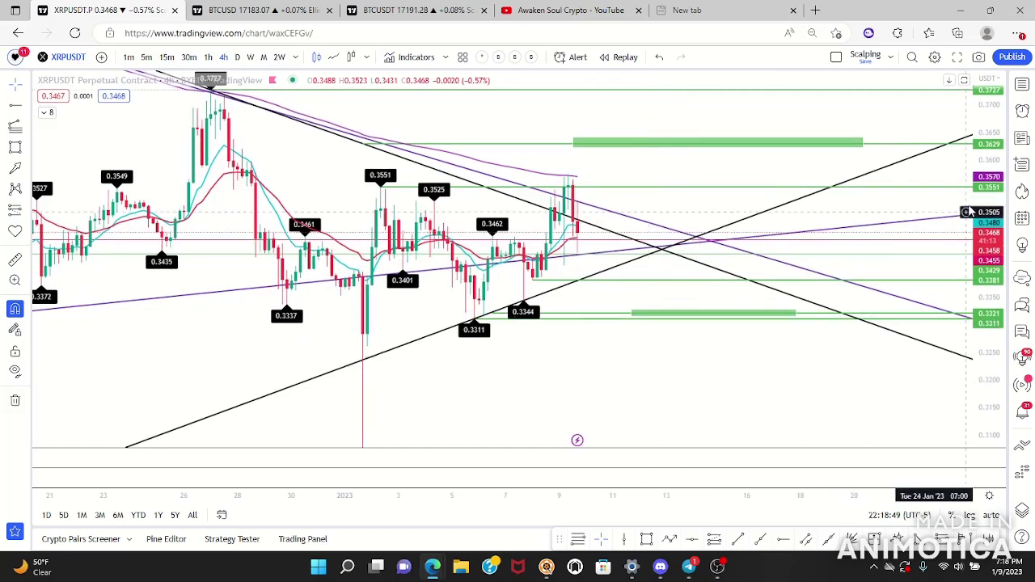
{"action": "left_click_drag", "start_coordinate": [967, 182], "coordinate": [976, 221]}
{"action": "left_click_drag", "start_coordinate": [995, 150], "coordinate": [995, 195]}
{"action": "left_click_drag", "start_coordinate": [780, 386], "coordinate": [792, 322]}
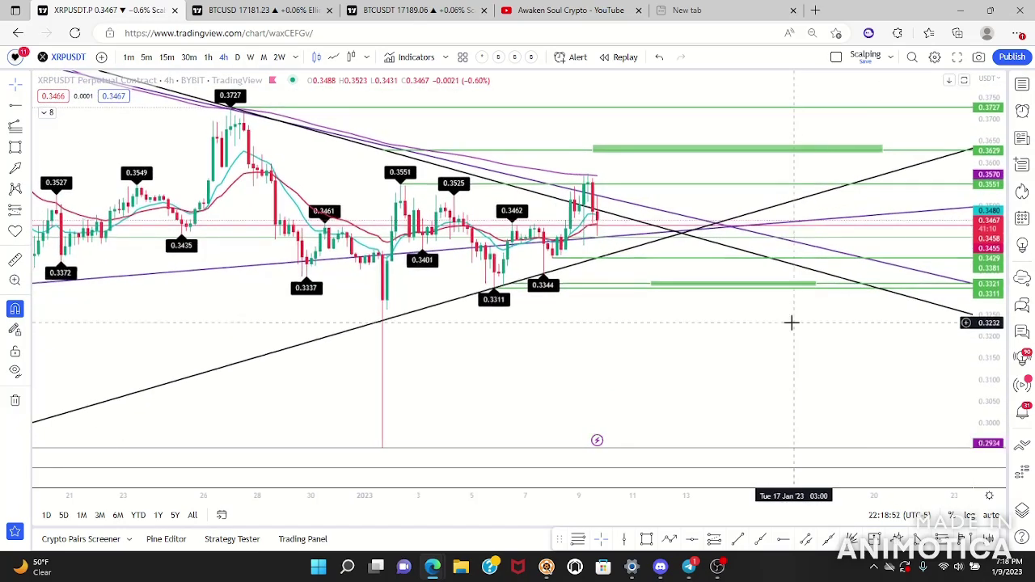
{"action": "left_click", "coordinate": [950, 458]}
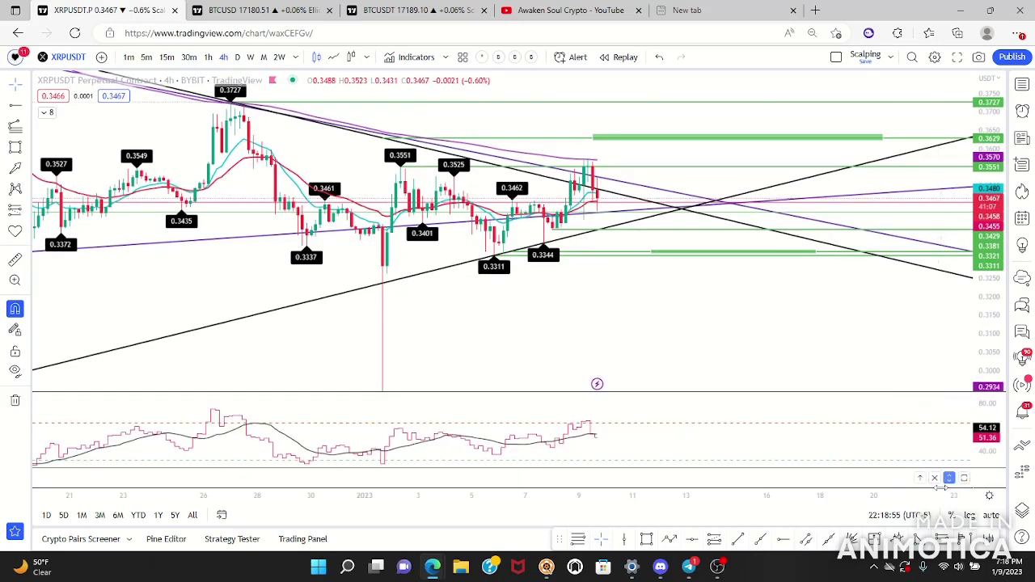
{"action": "left_click", "coordinate": [950, 478]}
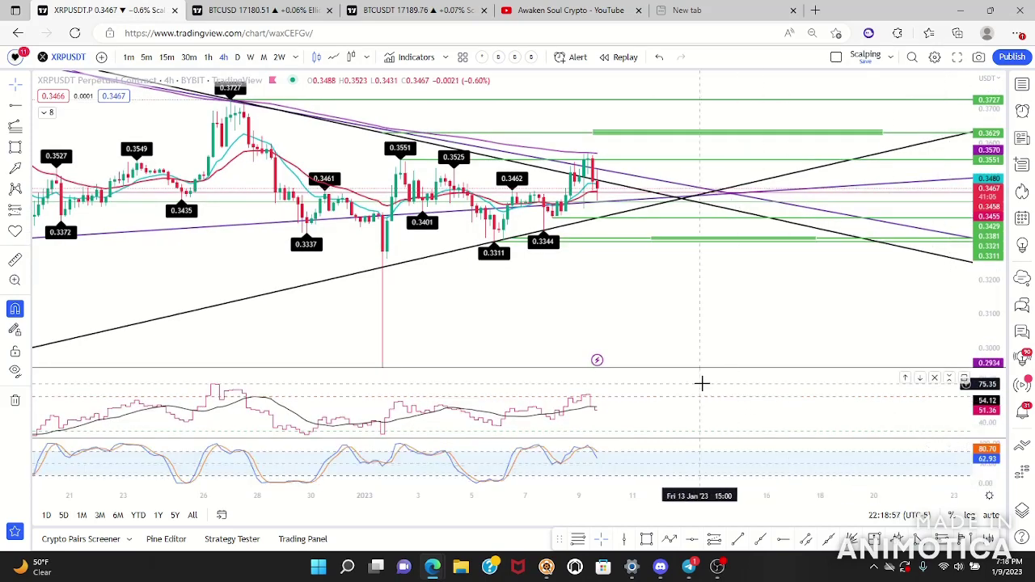
{"action": "left_click_drag", "start_coordinate": [737, 365], "coordinate": [737, 308]}
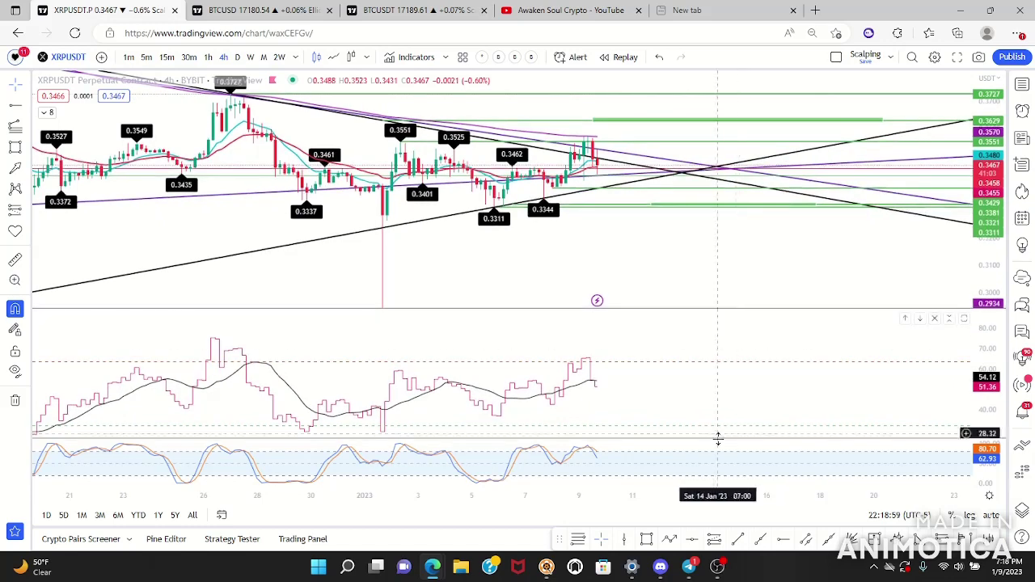
{"action": "left_click_drag", "start_coordinate": [717, 437], "coordinate": [718, 394]}
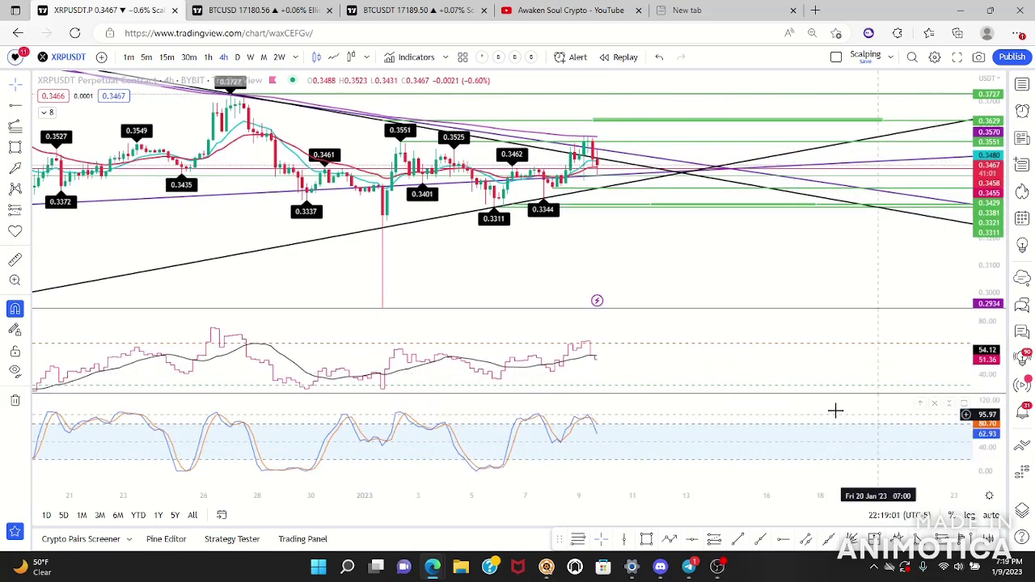
Step: Switch to the daily chart and examine both oscillators along with the price supports at 0.2934 and 0.2840
{"action": "left_click", "coordinate": [237, 56]}
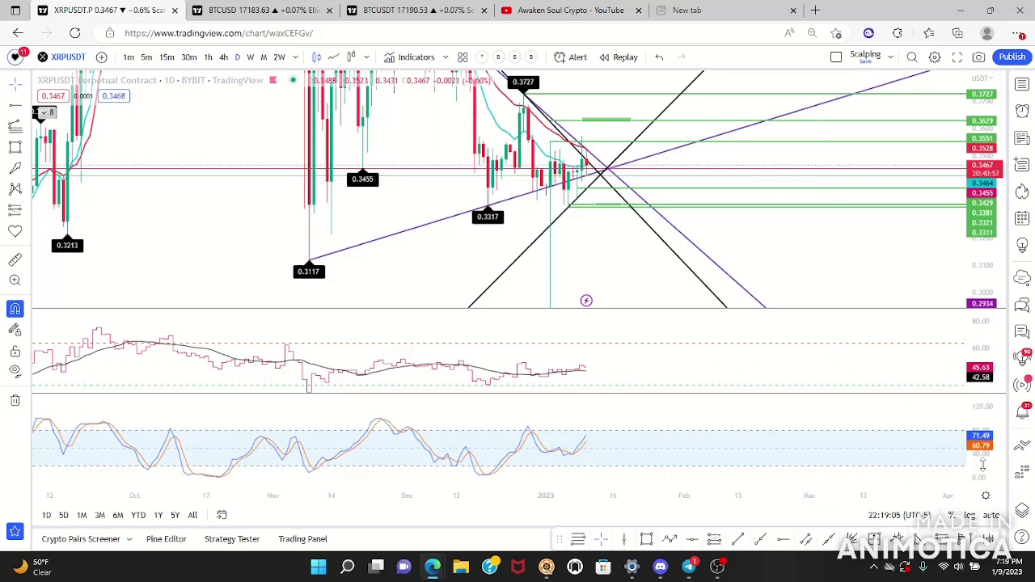
{"action": "left_click_drag", "start_coordinate": [984, 465], "coordinate": [977, 422]}
{"action": "left_click_drag", "start_coordinate": [977, 380], "coordinate": [975, 343]}
{"action": "left_click_drag", "start_coordinate": [843, 351], "coordinate": [837, 317]}
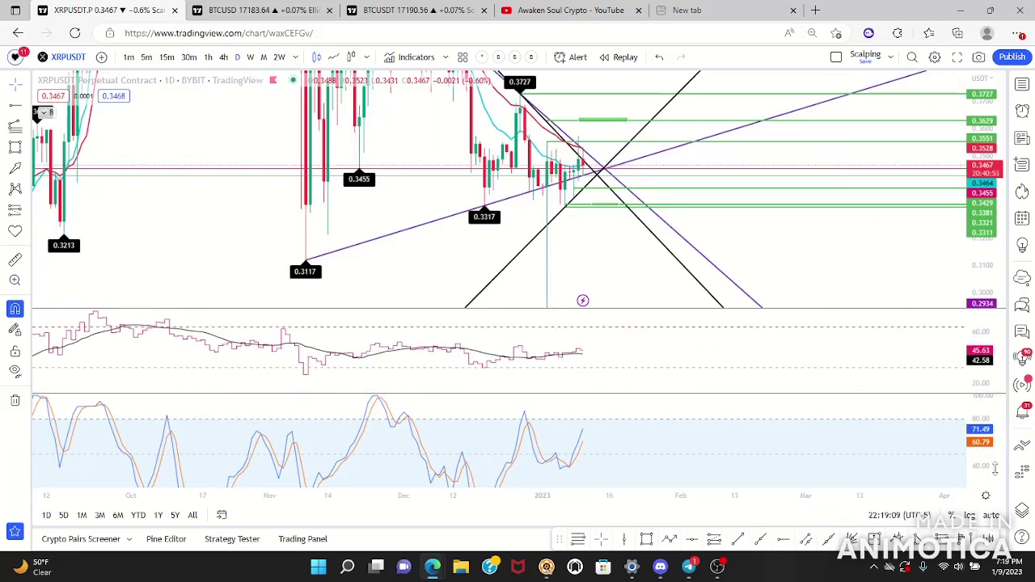
{"action": "left_click_drag", "start_coordinate": [899, 260], "coordinate": [882, 210]}
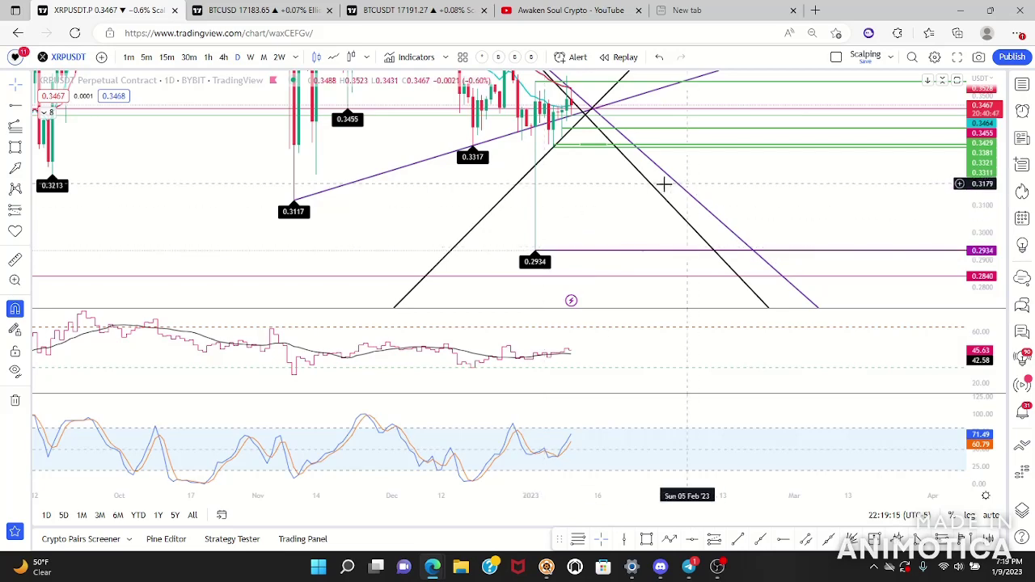
{"action": "left_click_drag", "start_coordinate": [634, 195], "coordinate": [636, 207]}
{"action": "left_click_drag", "start_coordinate": [987, 196], "coordinate": [986, 212]}
Step: Return to the 4-hour chart and examine price and oscillators between the green zones at 0.3629 and 0.3321
{"action": "left_click", "coordinate": [223, 56]}
{"action": "scroll", "coordinate": [760, 200], "scroll_direction": "right", "scroll_amount": 5}
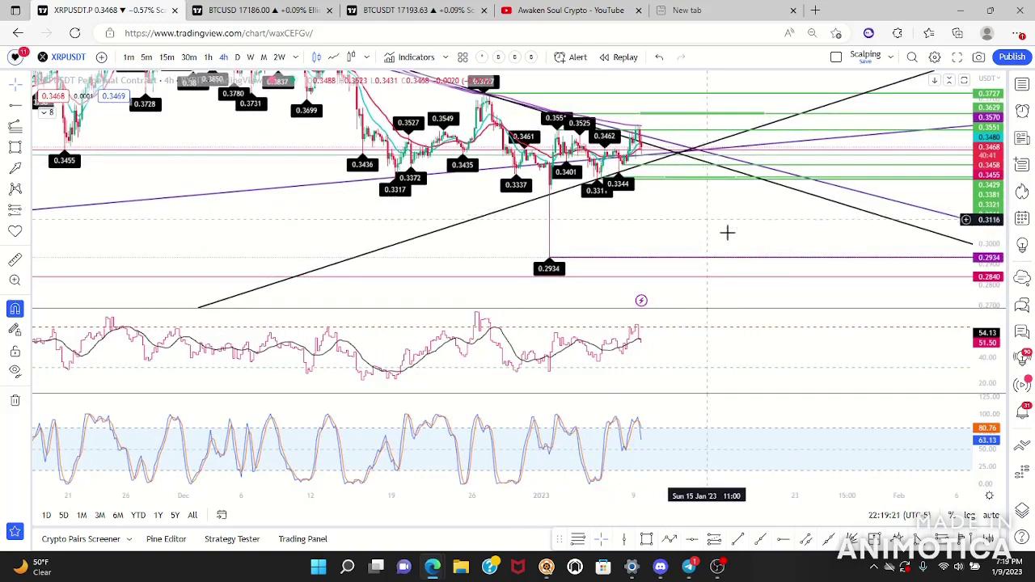
{"action": "left_click_drag", "start_coordinate": [708, 220], "coordinate": [784, 250]}
{"action": "scroll", "coordinate": [784, 250], "scroll_direction": "up", "scroll_amount": 5}
{"action": "left_click_drag", "start_coordinate": [979, 264], "coordinate": [979, 154]}
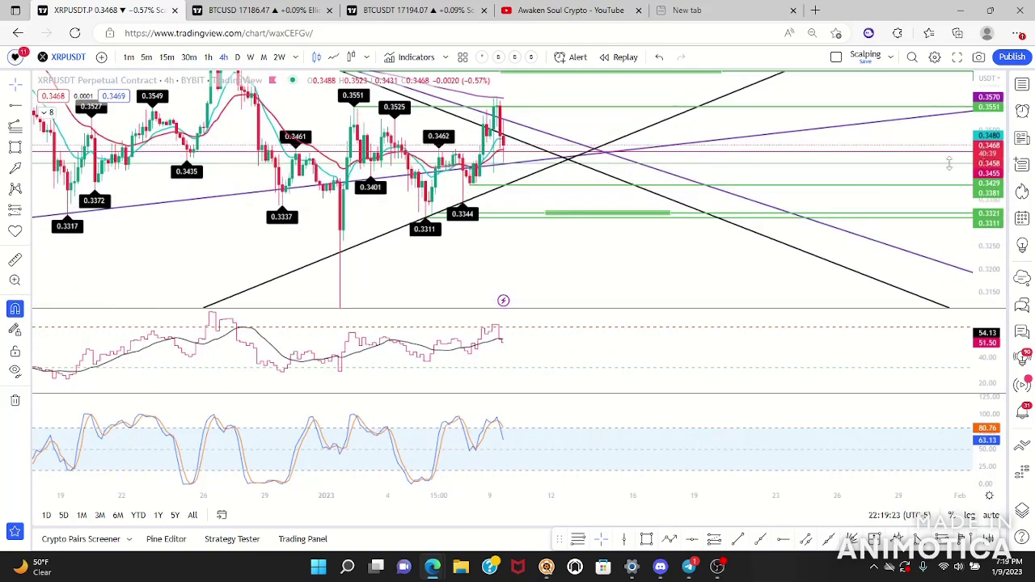
{"action": "left_click_drag", "start_coordinate": [580, 245], "coordinate": [798, 297]}
{"action": "scroll", "coordinate": [798, 298], "scroll_direction": "up", "scroll_amount": 6}
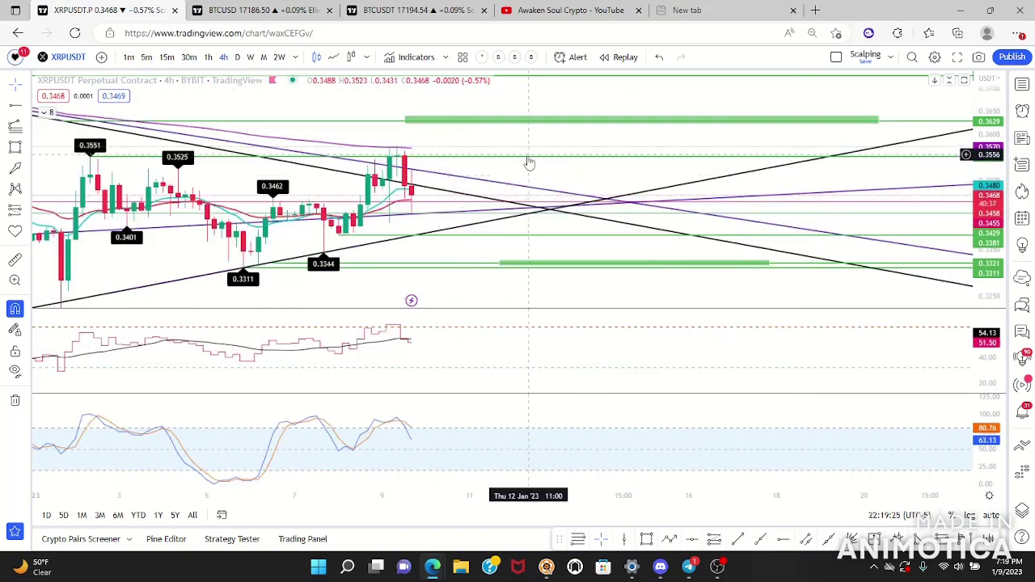
{"action": "left_click_drag", "start_coordinate": [539, 171], "coordinate": [704, 162]}
{"action": "scroll", "coordinate": [705, 162], "scroll_direction": "down", "scroll_amount": 4}
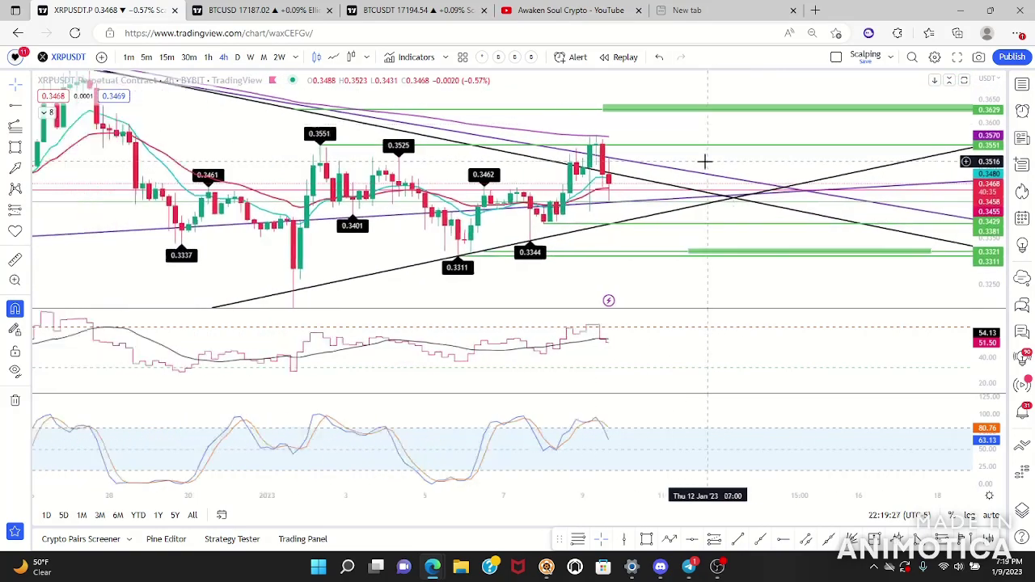
Step: Examine the latest 4-hour candles against the 0.3551 ray, the descending trendlines and the 0.3381 support
{"action": "left_click_drag", "start_coordinate": [861, 165], "coordinate": [687, 199]}
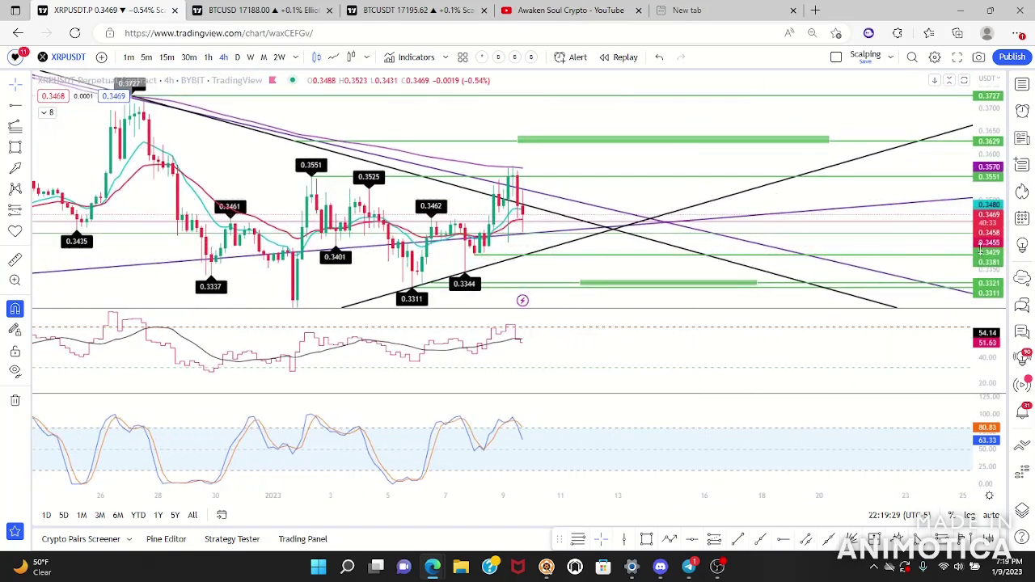
{"action": "left_click_drag", "start_coordinate": [980, 249], "coordinate": [981, 195]}
{"action": "left_click_drag", "start_coordinate": [634, 160], "coordinate": [644, 134]}
{"action": "scroll", "coordinate": [647, 134], "scroll_direction": "down", "scroll_amount": 2}
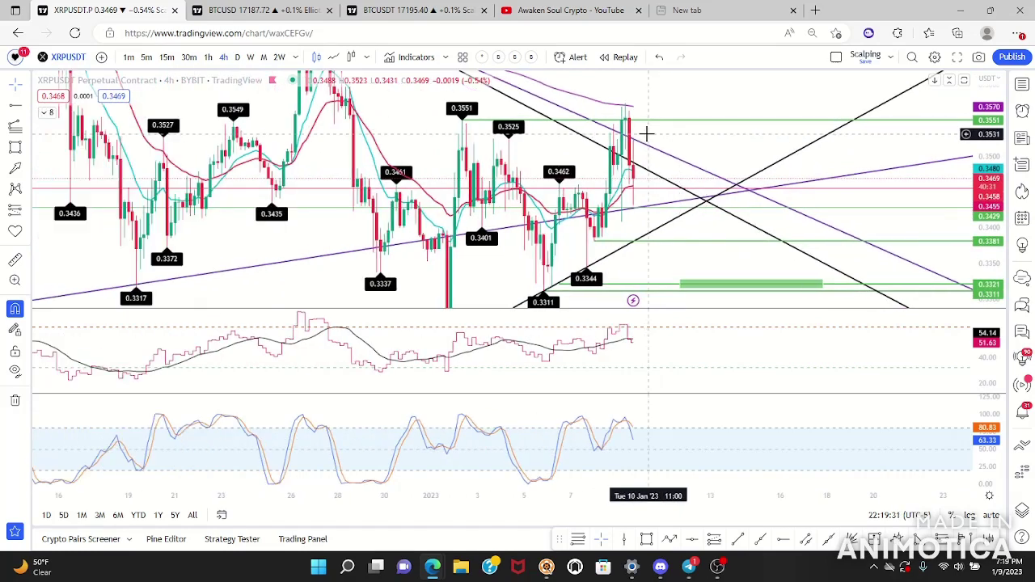
{"action": "scroll", "coordinate": [651, 189], "scroll_direction": "up", "scroll_amount": 2}
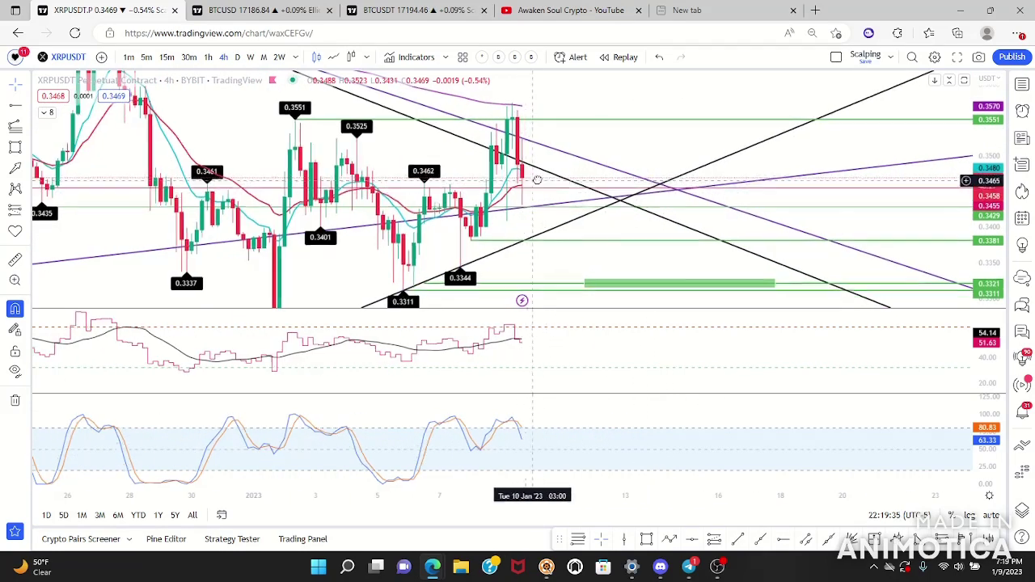
{"action": "left_click_drag", "start_coordinate": [526, 186], "coordinate": [596, 176]}
{"action": "left_click_drag", "start_coordinate": [985, 144], "coordinate": [985, 200]}
{"action": "mouse_move", "coordinate": [677, 171]}
{"action": "left_mouse_down"}
{"action": "mouse_move", "coordinate": [671, 162]}
{"action": "mouse_move", "coordinate": [685, 176]}
{"action": "left_mouse_up"}
{"action": "left_click", "coordinate": [660, 58]}
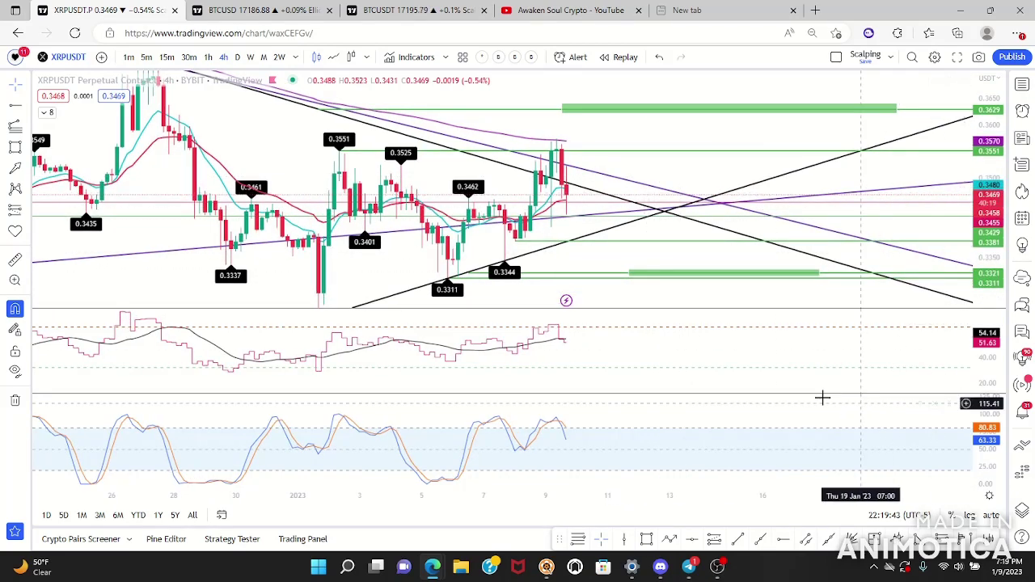
Step: Shrink both oscillator panes to enlarge the price pane, and frame the price action from mid-December through the projected January zones
{"action": "left_click_drag", "start_coordinate": [871, 394], "coordinate": [869, 425]}
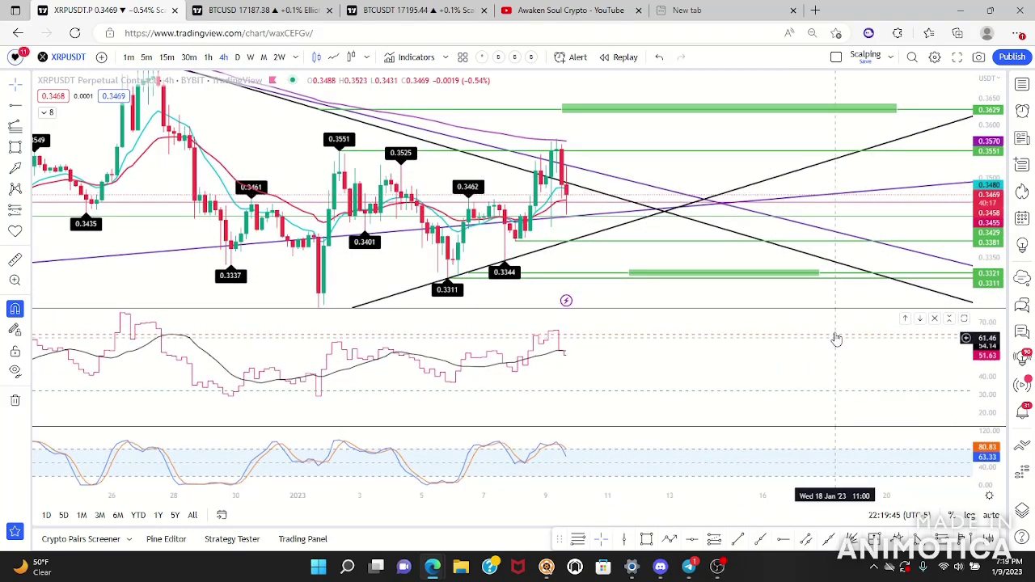
{"action": "left_click_drag", "start_coordinate": [828, 308], "coordinate": [827, 360]}
{"action": "left_click_drag", "start_coordinate": [723, 282], "coordinate": [712, 262]}
{"action": "scroll", "coordinate": [714, 256], "scroll_direction": "down", "scroll_amount": 4}
{"action": "left_click_drag", "start_coordinate": [986, 177], "coordinate": [986, 209]}
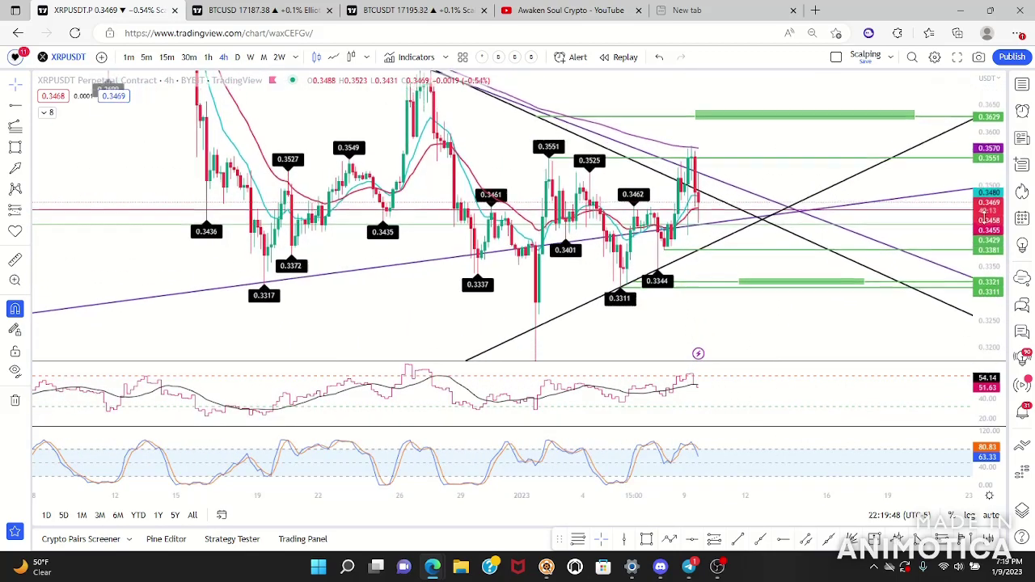
{"action": "left_click_drag", "start_coordinate": [804, 340], "coordinate": [687, 335]}
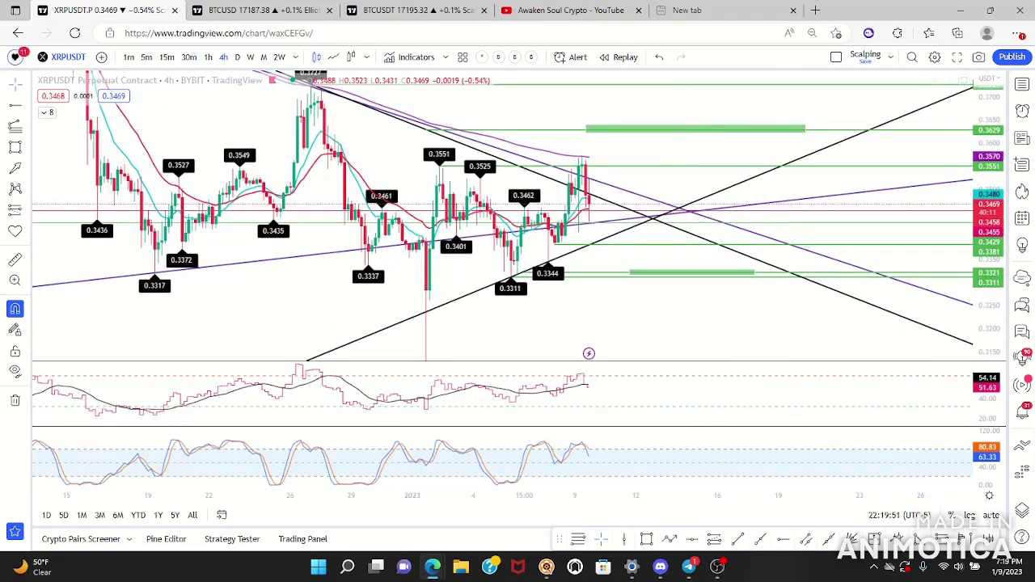